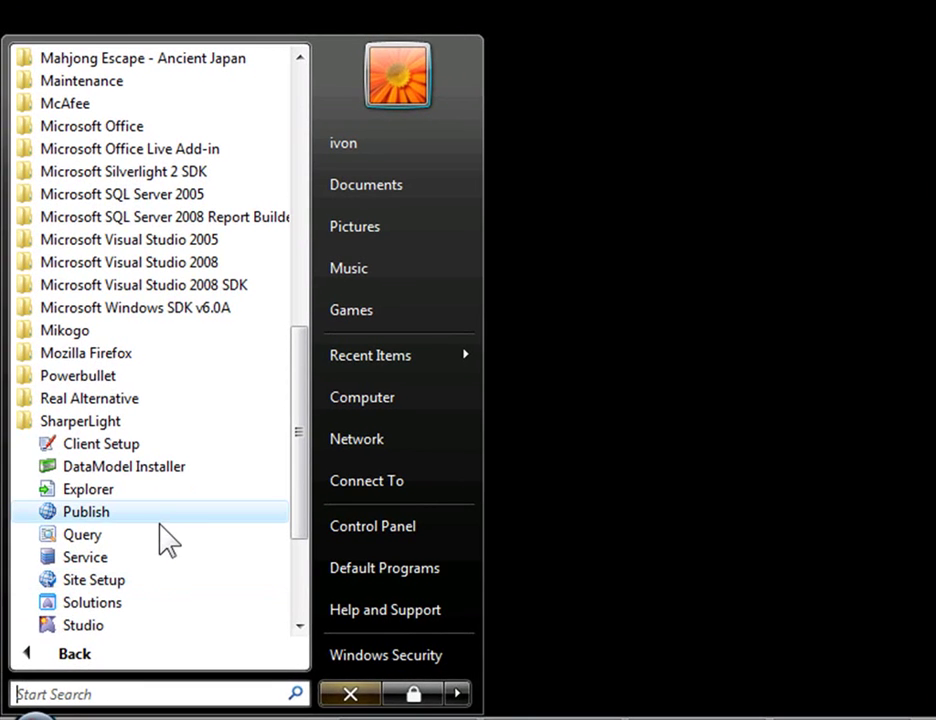
# Launch Client Setup and review the smtp.gmail.com outgoing server, email user name and password
pyautogui.click(161, 447)
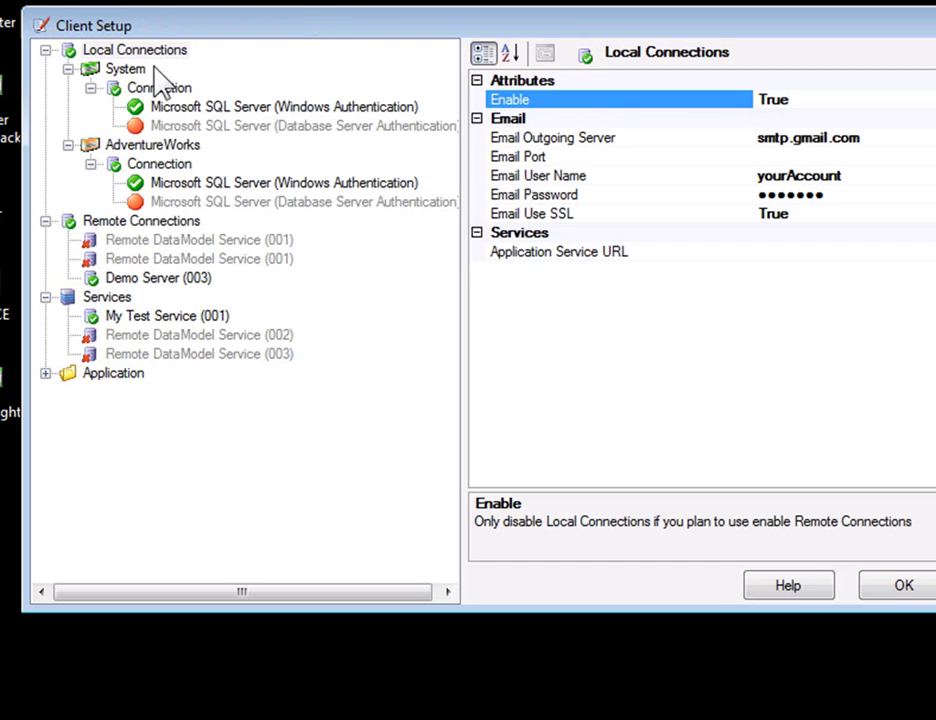
pyautogui.click(678, 141)
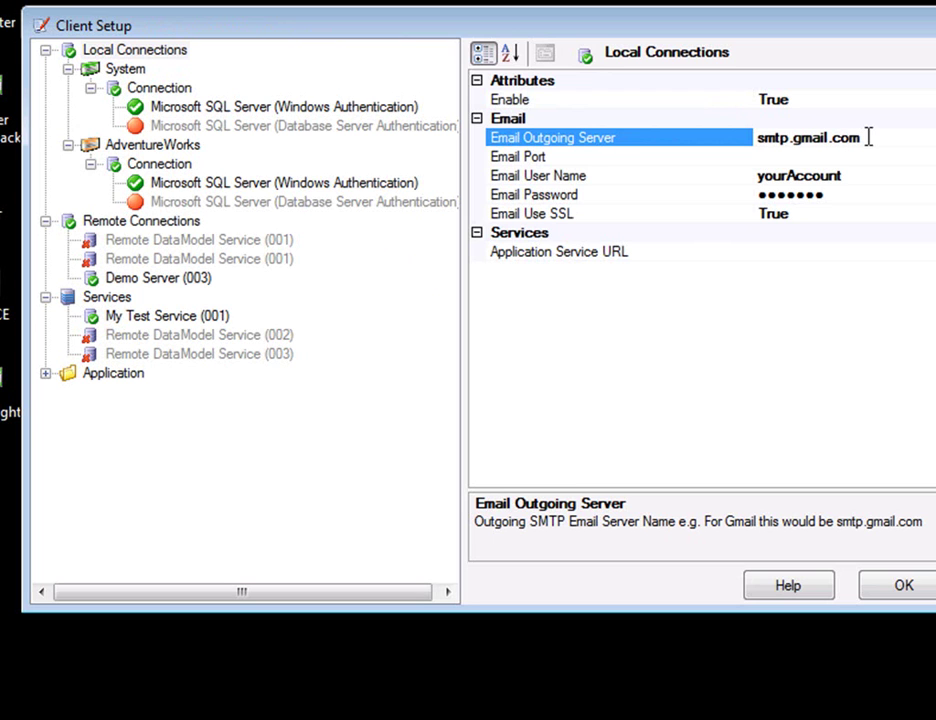
pyautogui.moveTo(869, 137); pyautogui.dragTo(755, 138)
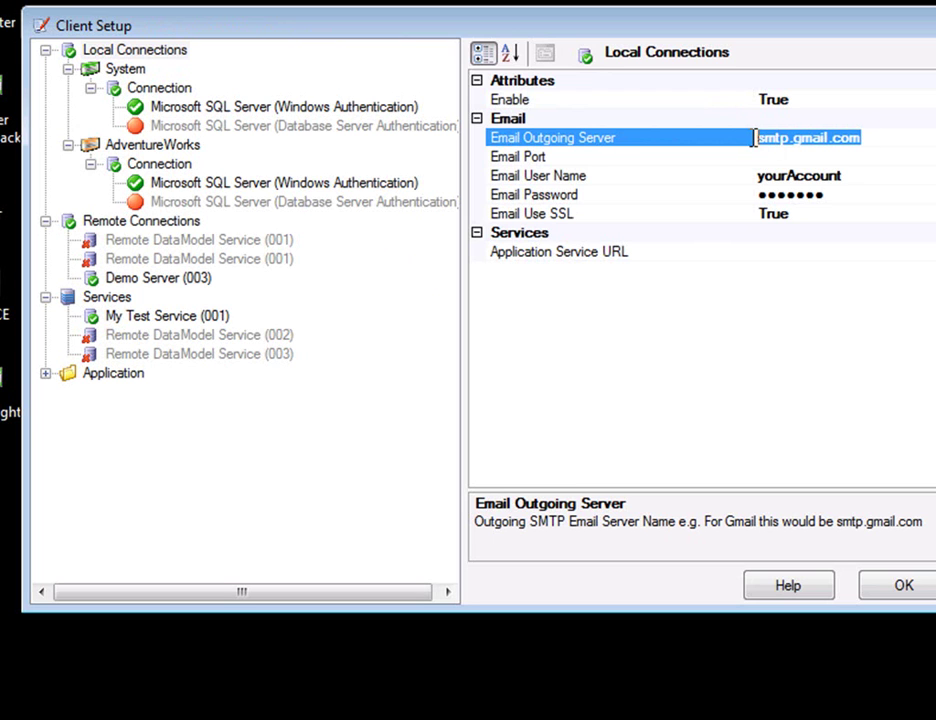
pyautogui.click(855, 175)
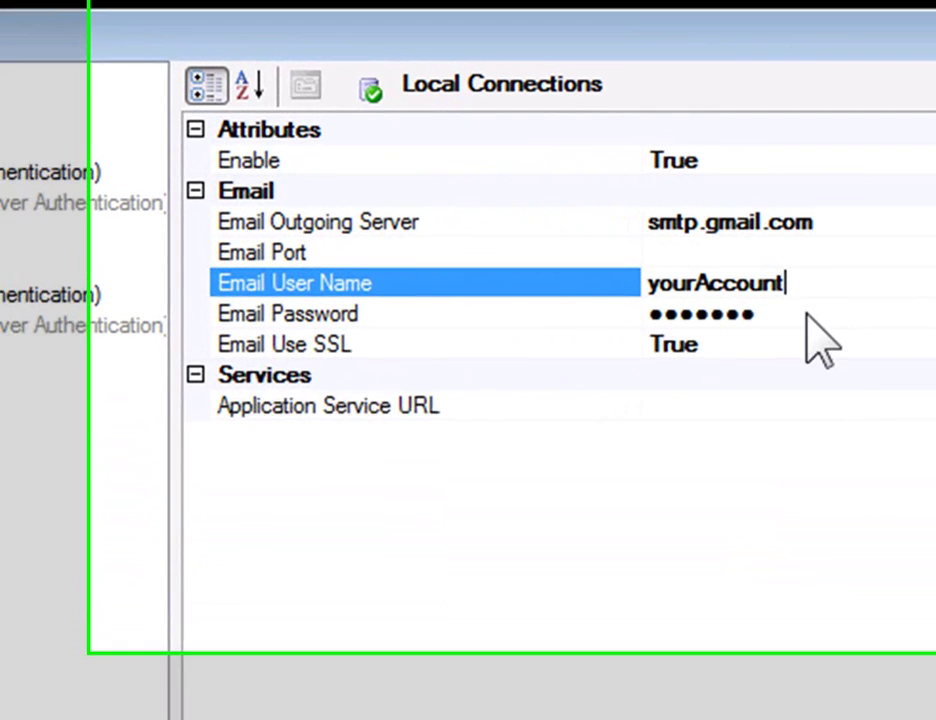
pyautogui.click(854, 194)
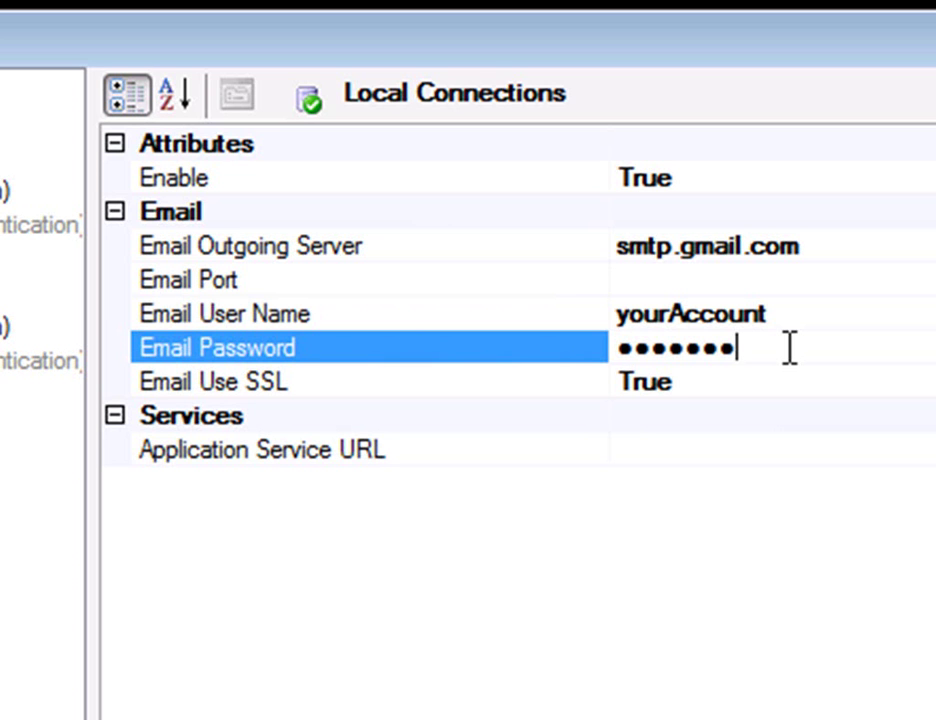
pyautogui.click(785, 313)
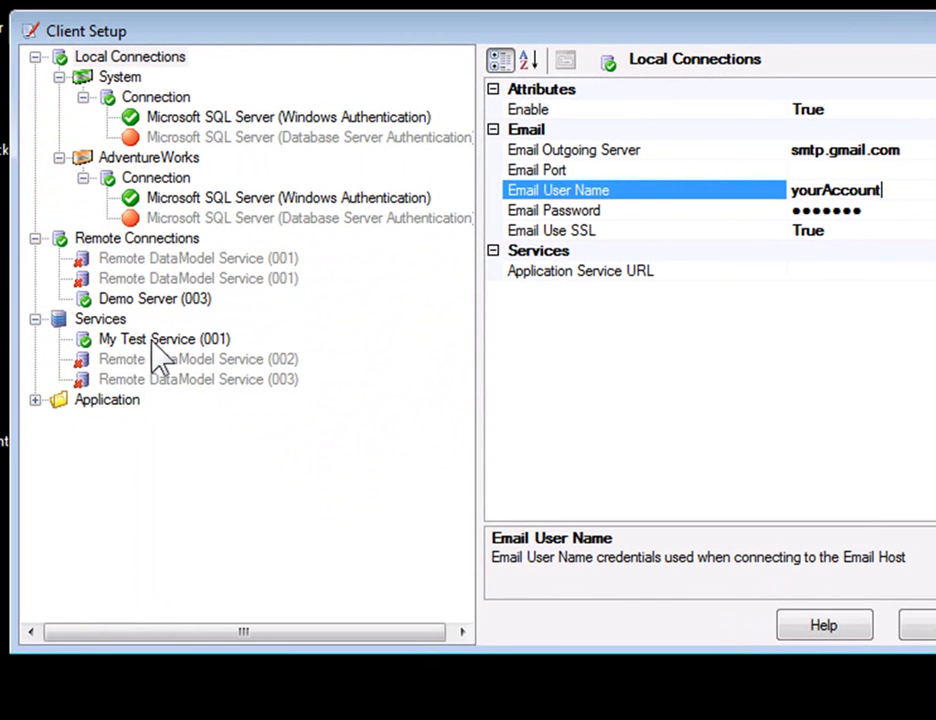
# Check My Test Service (001)'s email user name, then accept and close Client Setup
pyautogui.click(155, 342)
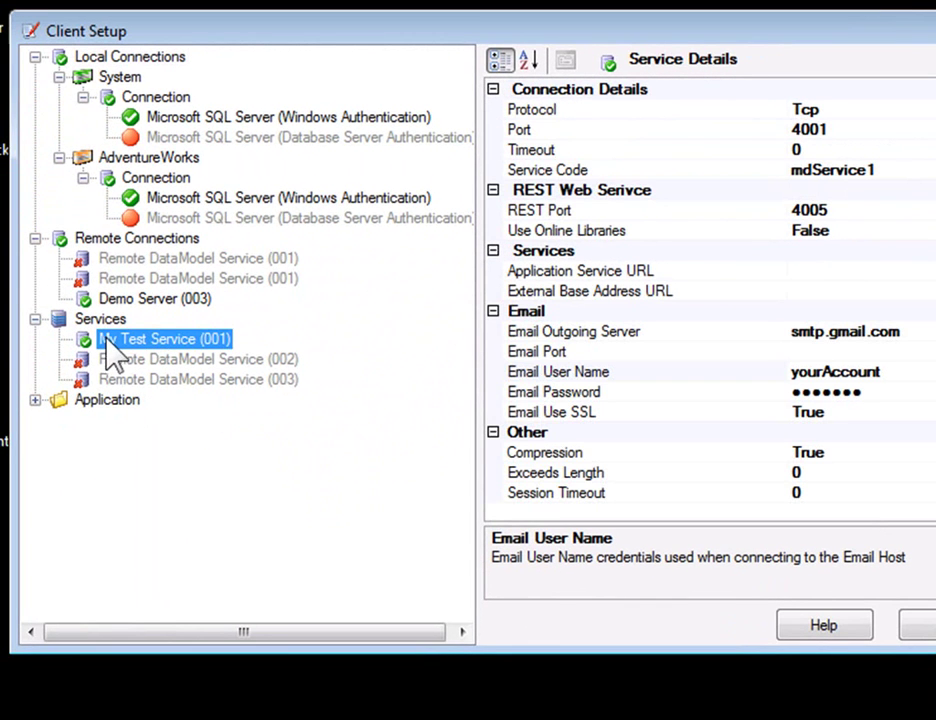
pyautogui.click(685, 371)
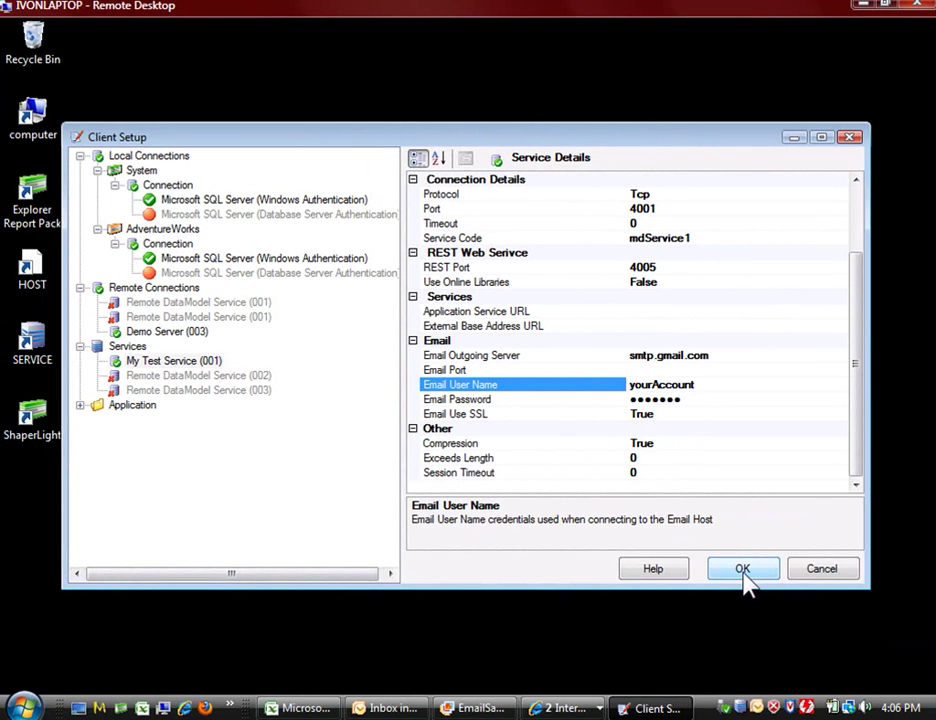
pyautogui.click(760, 574)
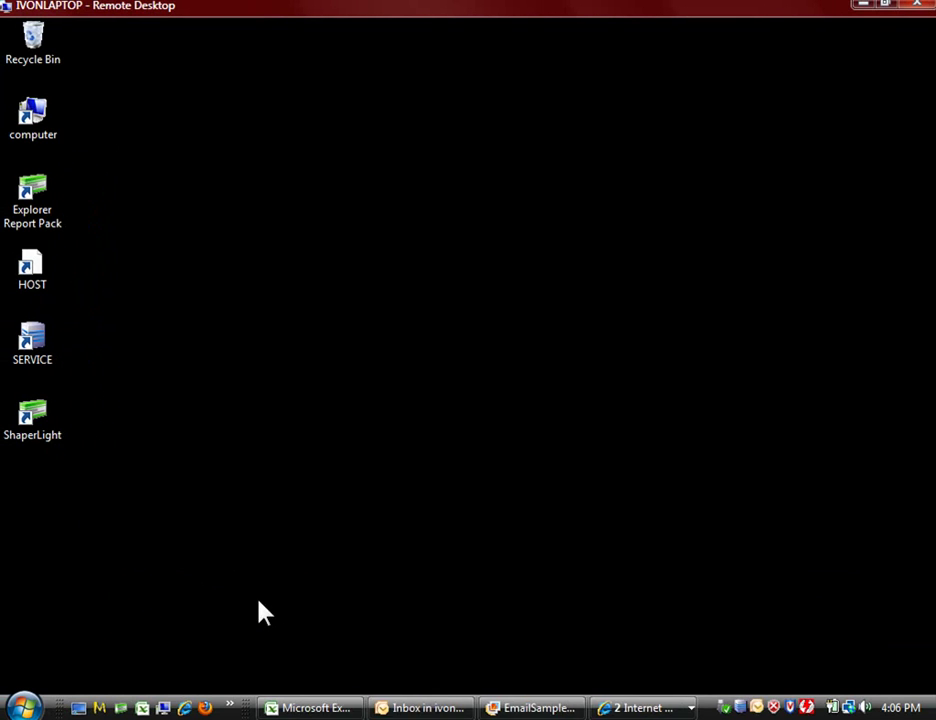
# Restore the Excel workbook and inspect the Email List label and EmailTo address cell
pyautogui.click(313, 712)
pyautogui.click(318, 284)
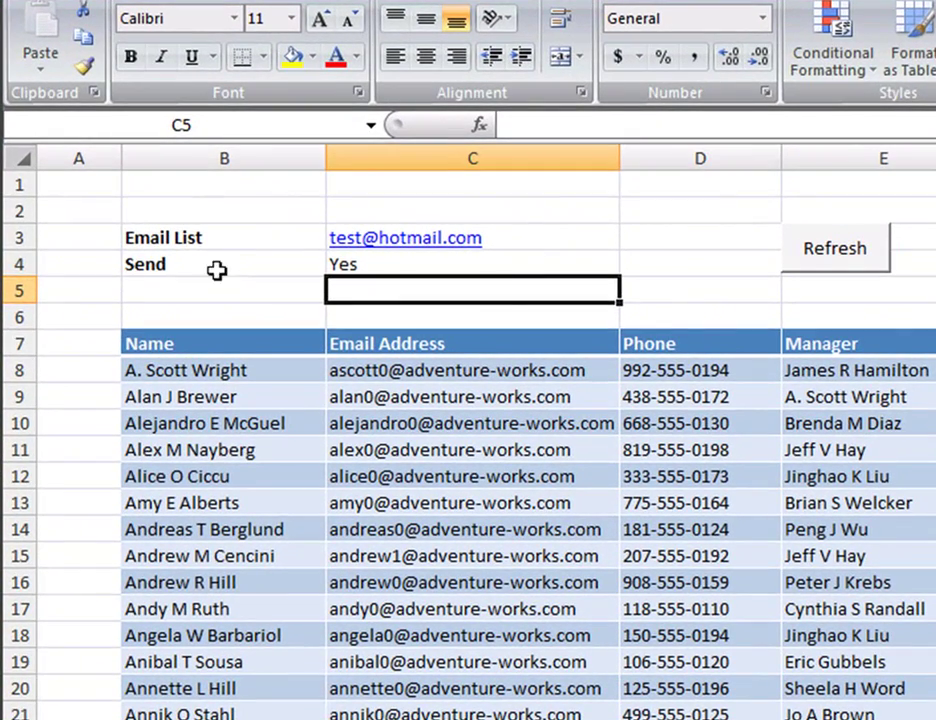
pyautogui.click(202, 234)
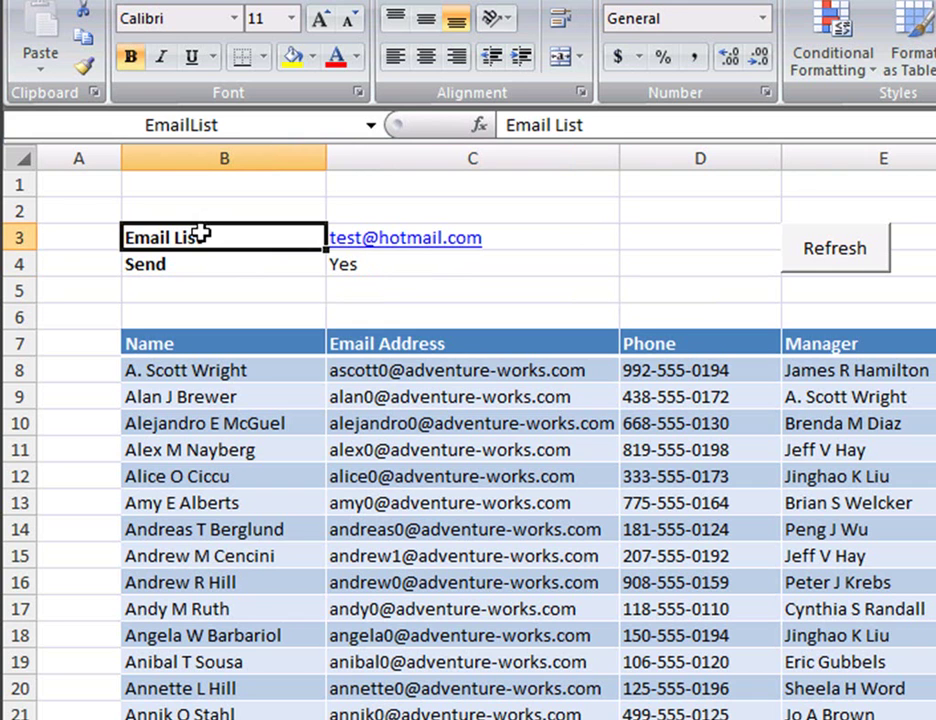
pyautogui.moveTo(405, 238)
pyautogui.click(586, 240)
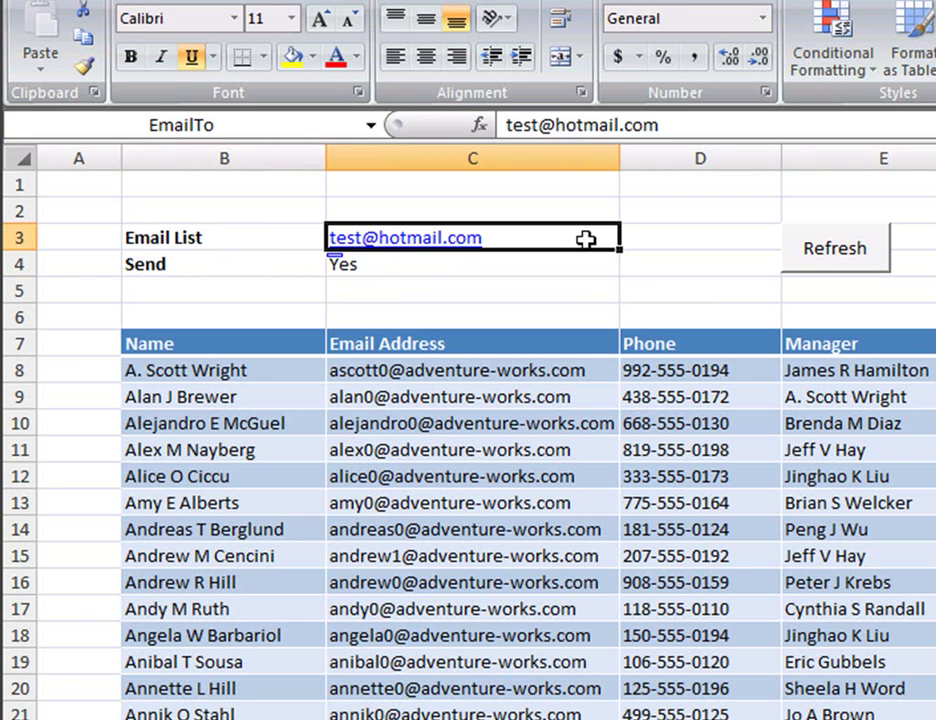
# Change the SendEmail value in C4 from Yes to No and confirm it shows No
pyautogui.click(464, 273)
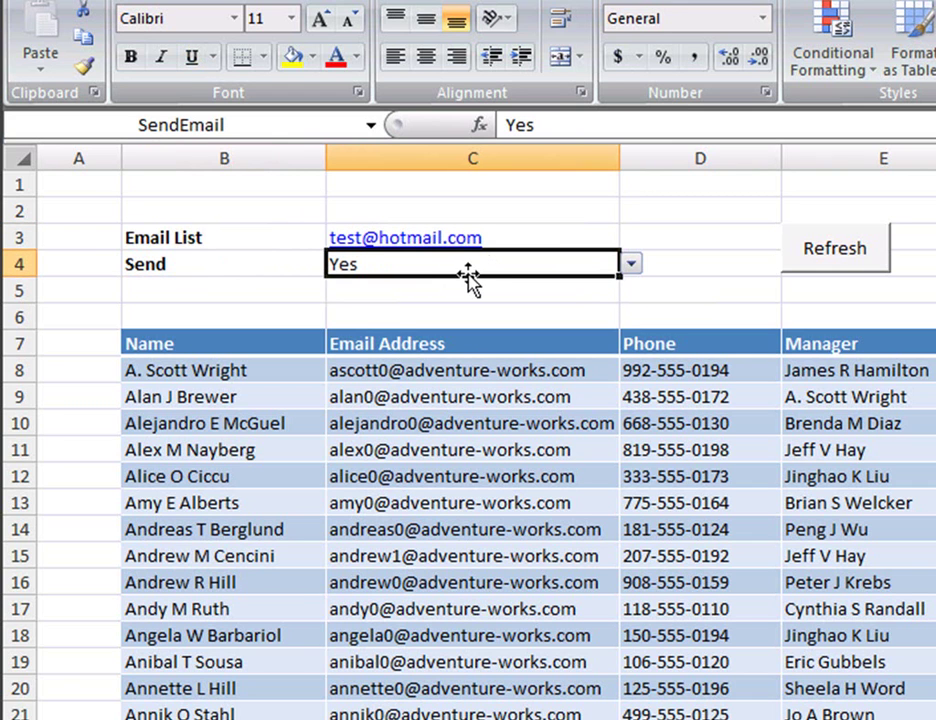
pyautogui.click(632, 264)
pyautogui.click(491, 287)
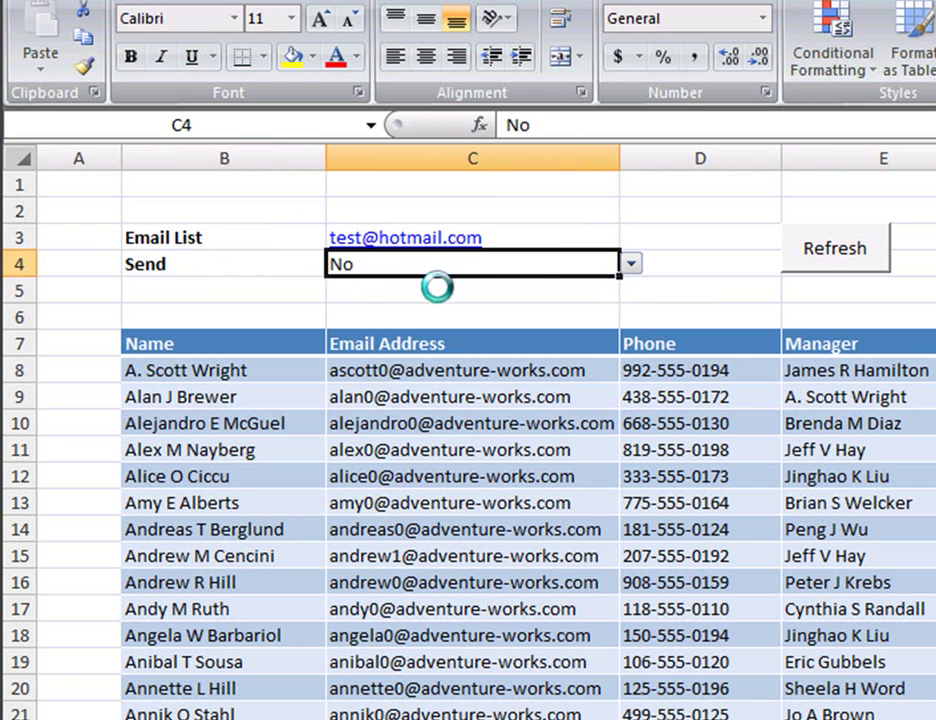
pyautogui.click(690, 264)
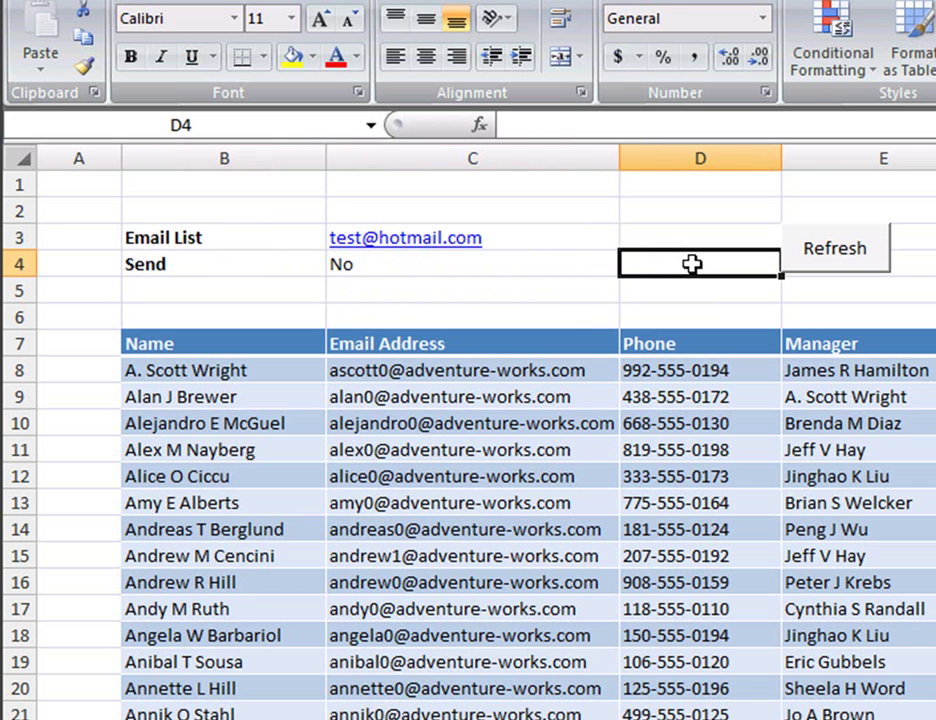
pyautogui.click(916, 258)
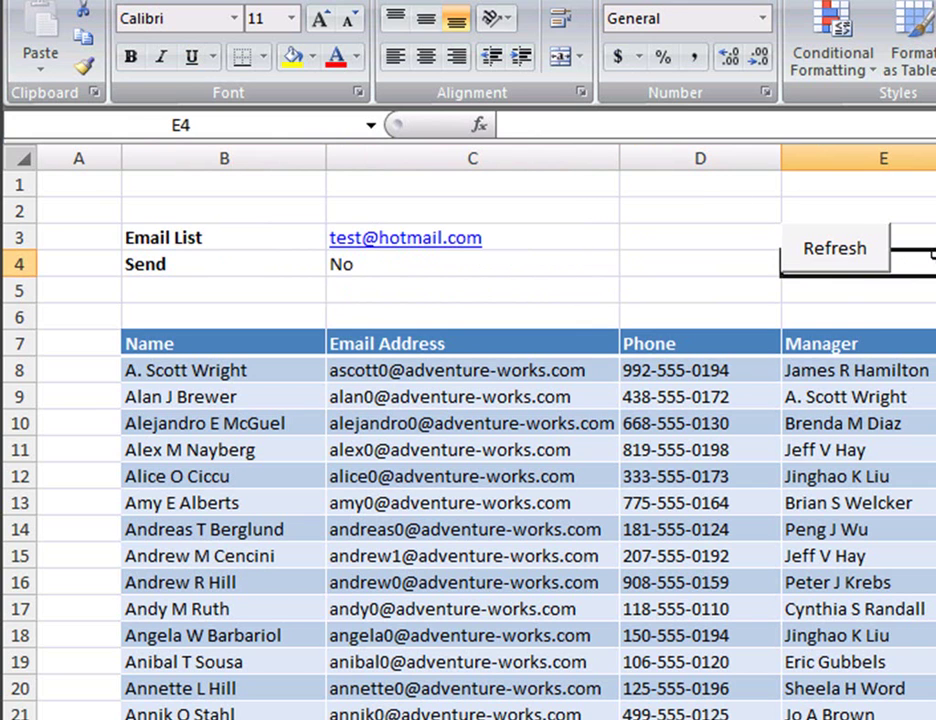
pyautogui.click(556, 280)
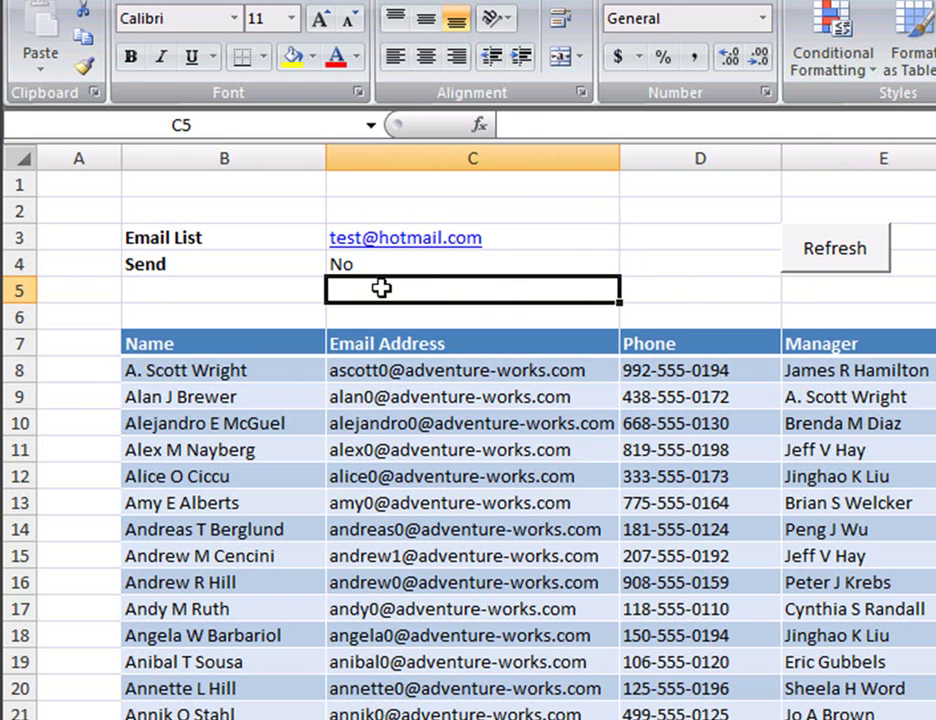
pyautogui.click(377, 266)
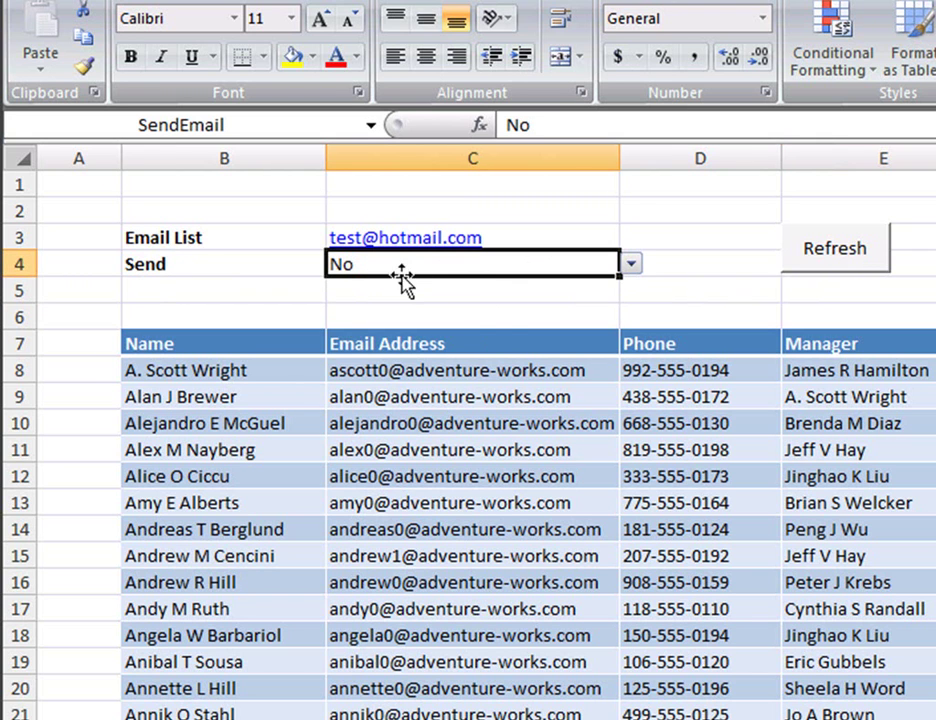
pyautogui.click(472, 322)
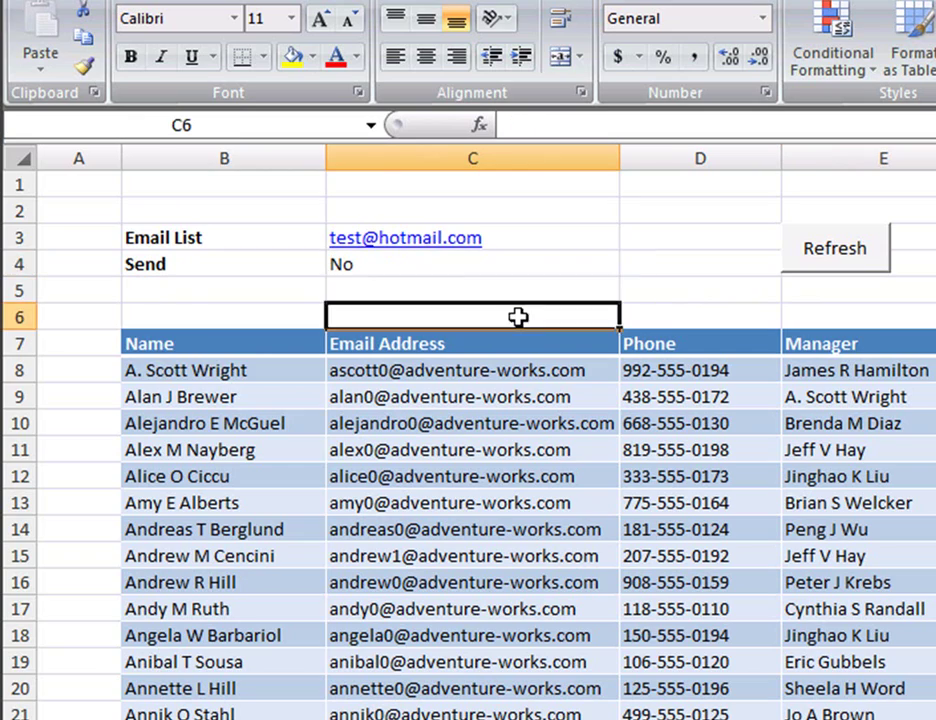
pyautogui.click(163, 365)
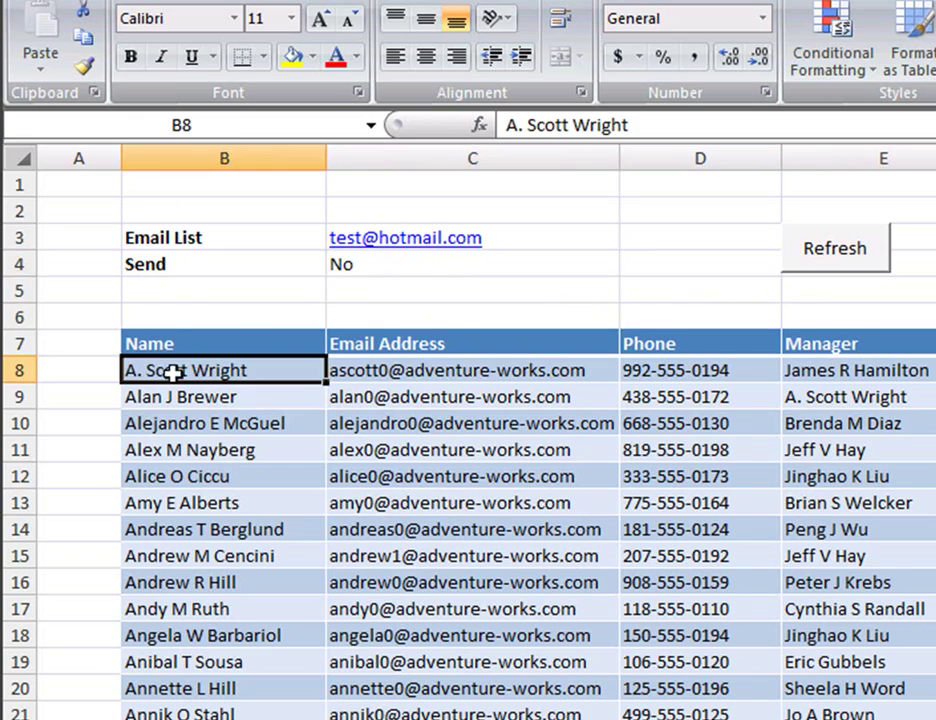
# Open the contact list's query on the Human Resources Employee table in Query Builder
pyautogui.rightClick(163, 365)
pyautogui.click(171, 358)
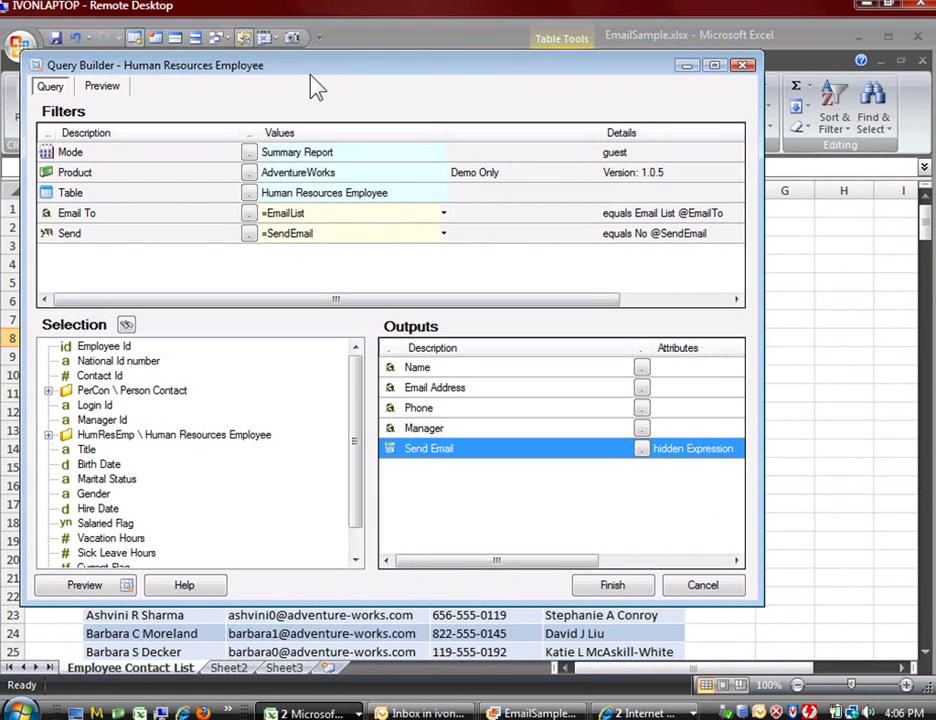
pyautogui.click(313, 193)
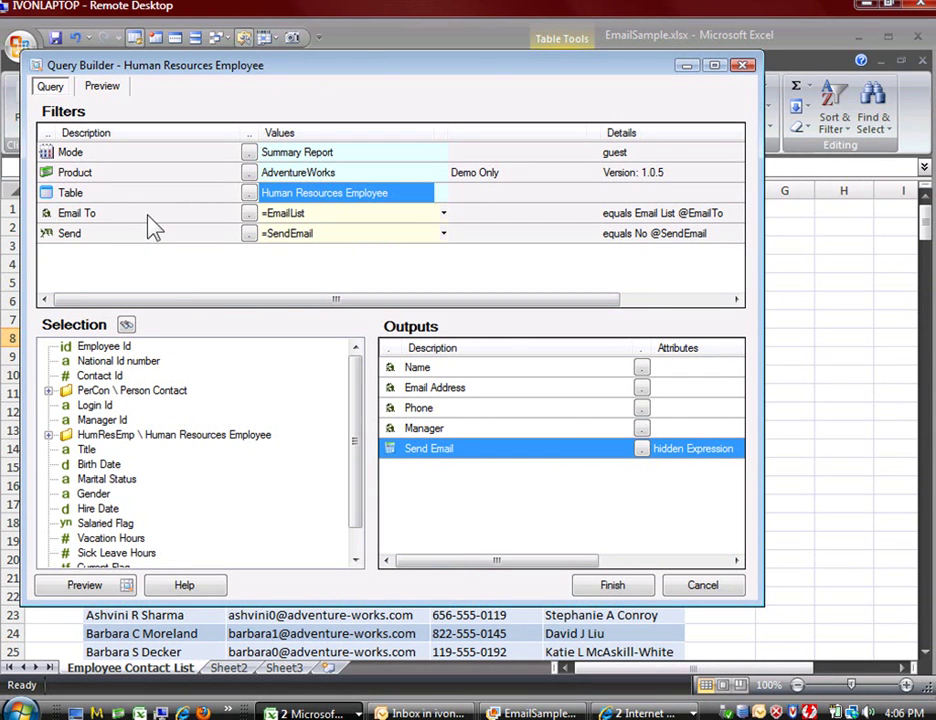
# Expand Person Contact > Name fields and inspect the Send Email output's actions menu
pyautogui.click(49, 391)
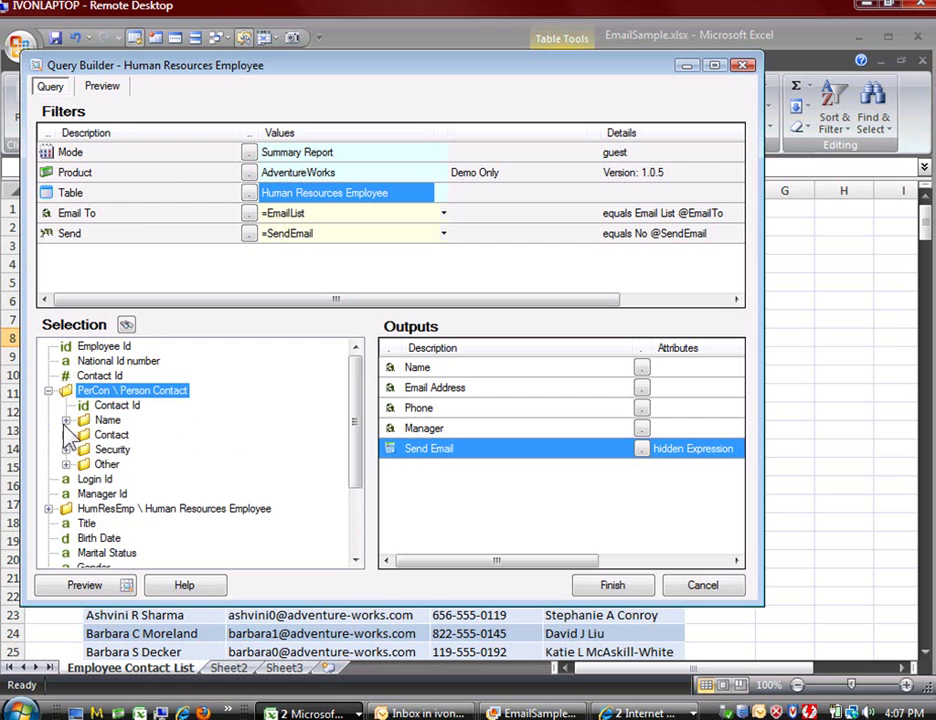
pyautogui.click(65, 420)
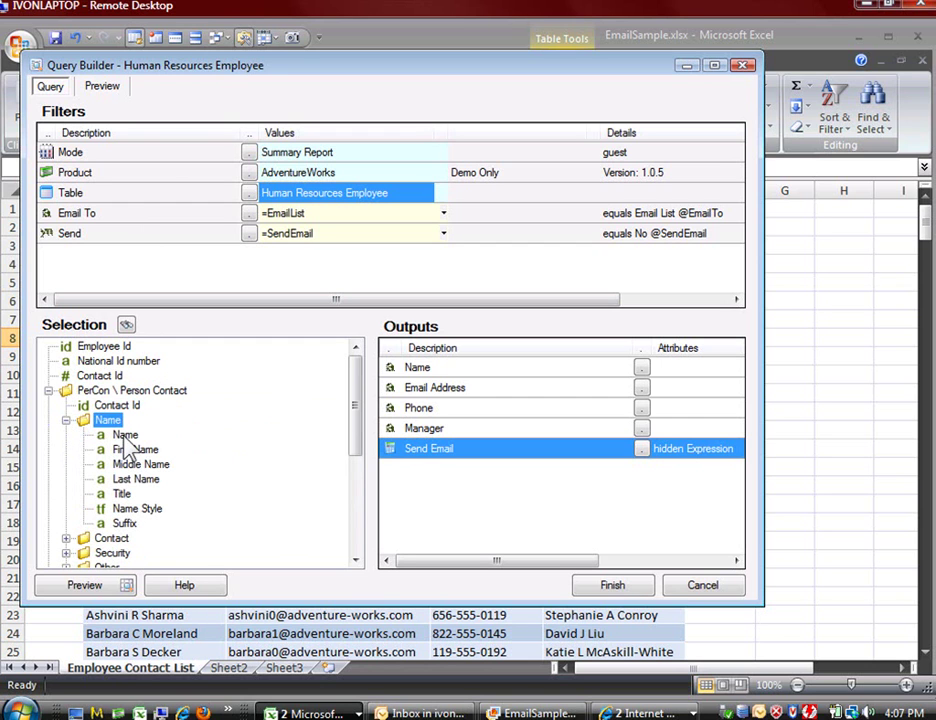
pyautogui.click(122, 437)
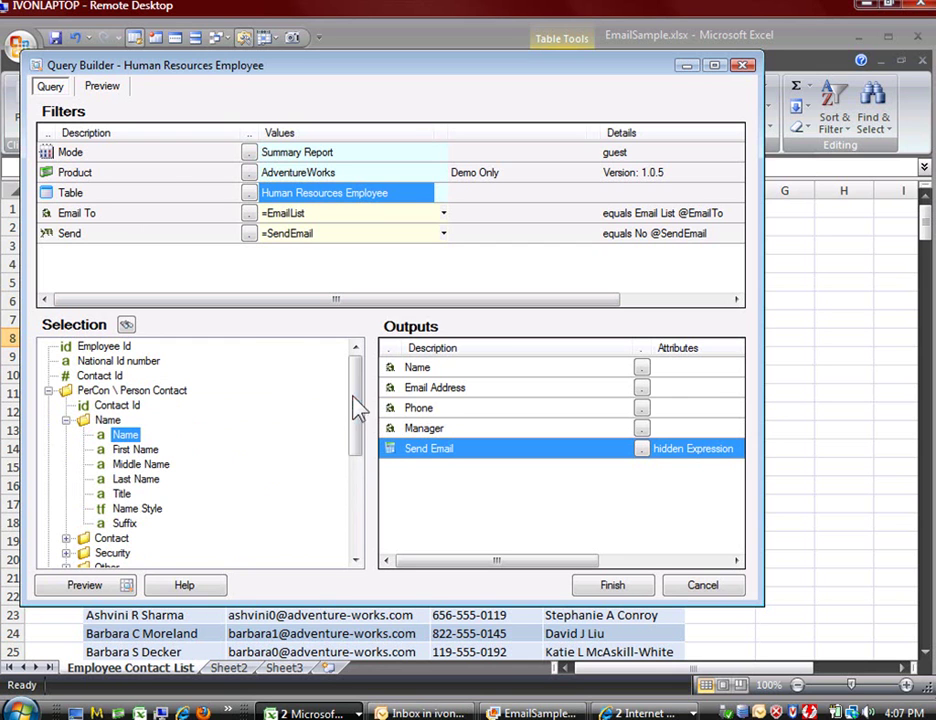
pyautogui.moveTo(357, 408); pyautogui.dragTo(307, 471)
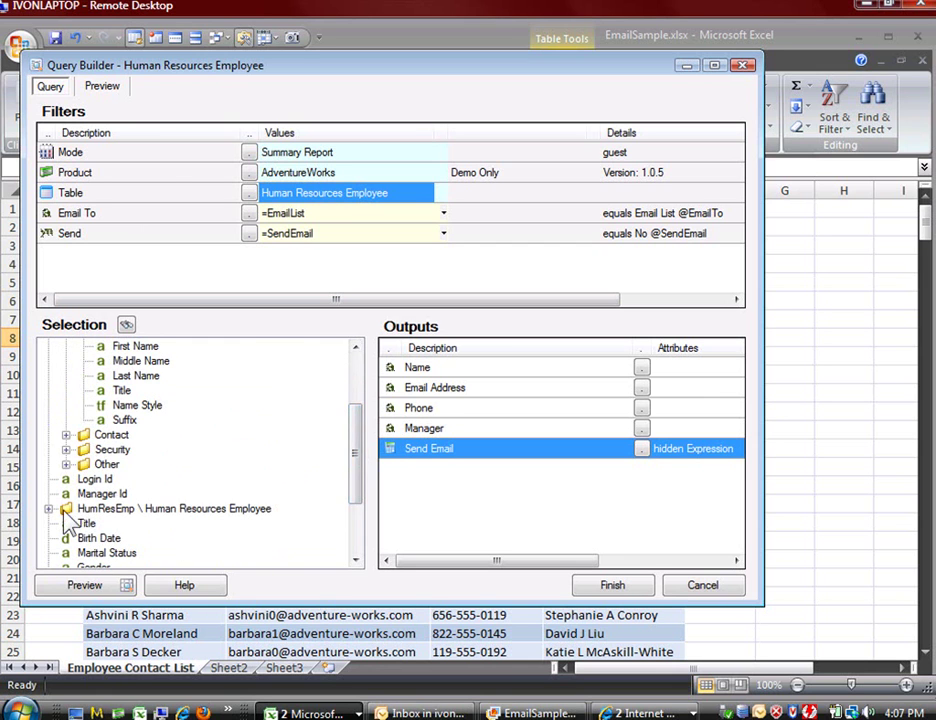
pyautogui.rightClick(448, 453)
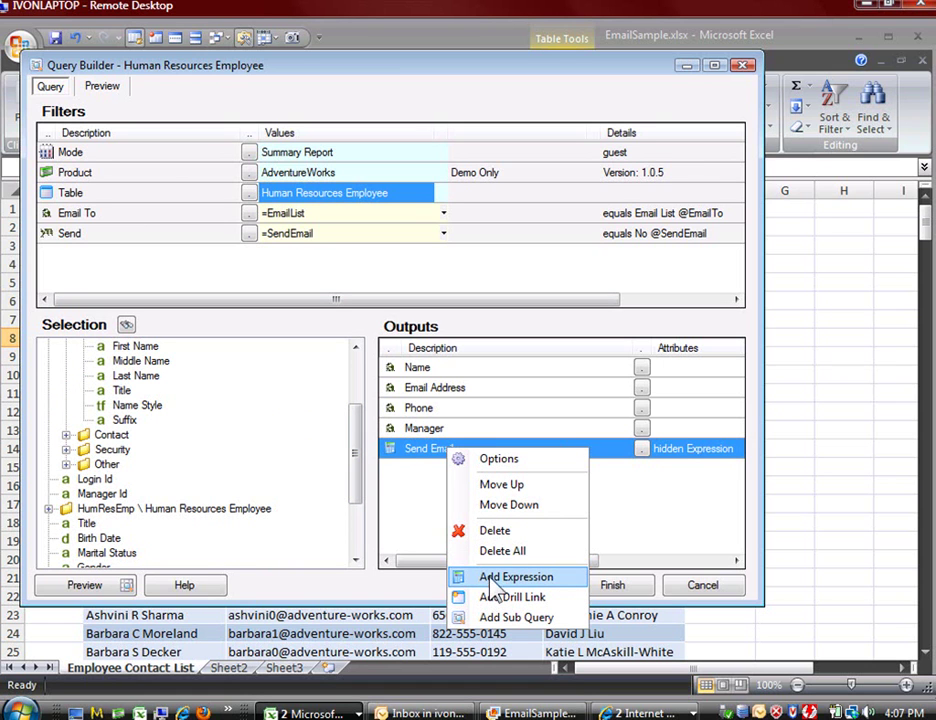
pyautogui.click(415, 458)
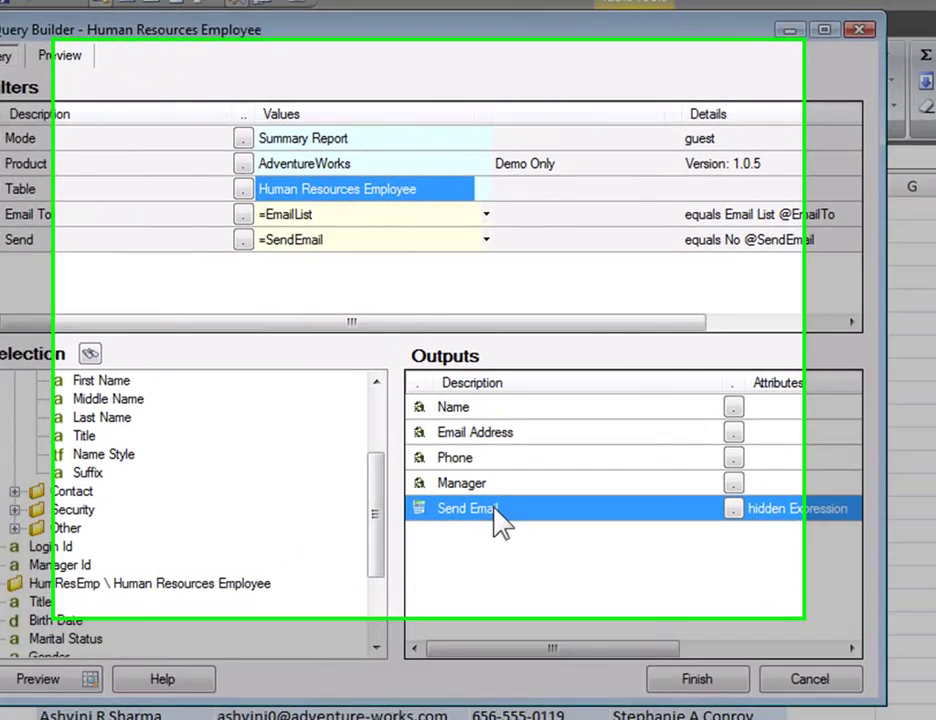
# Open the Send Email expression and review the Send Email To and Send Report as Email with CC functions
pyautogui.doubleClick(452, 460)
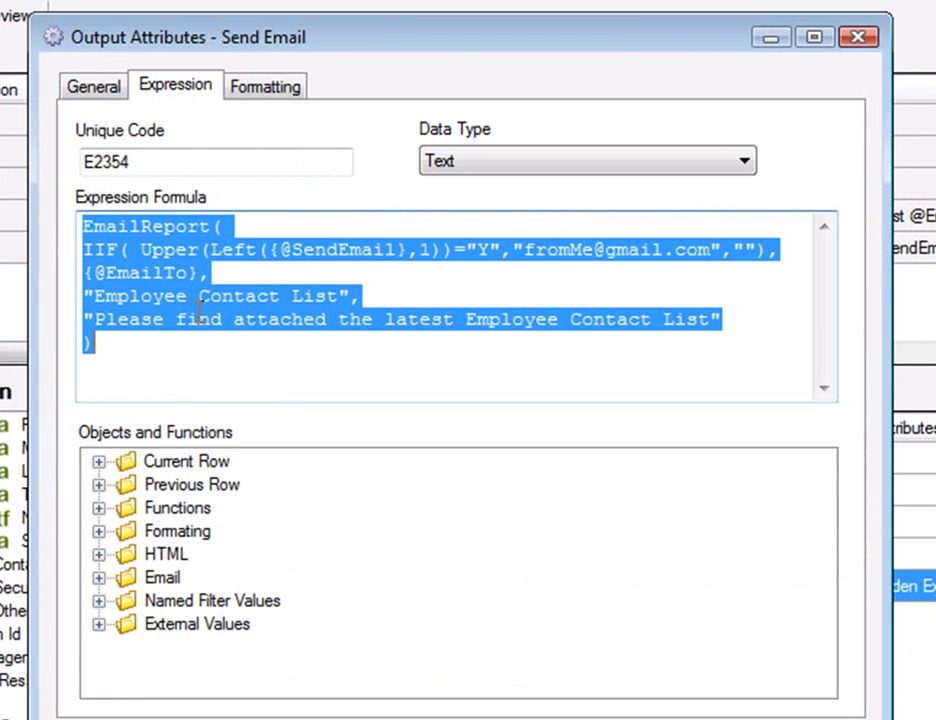
pyautogui.click(176, 350)
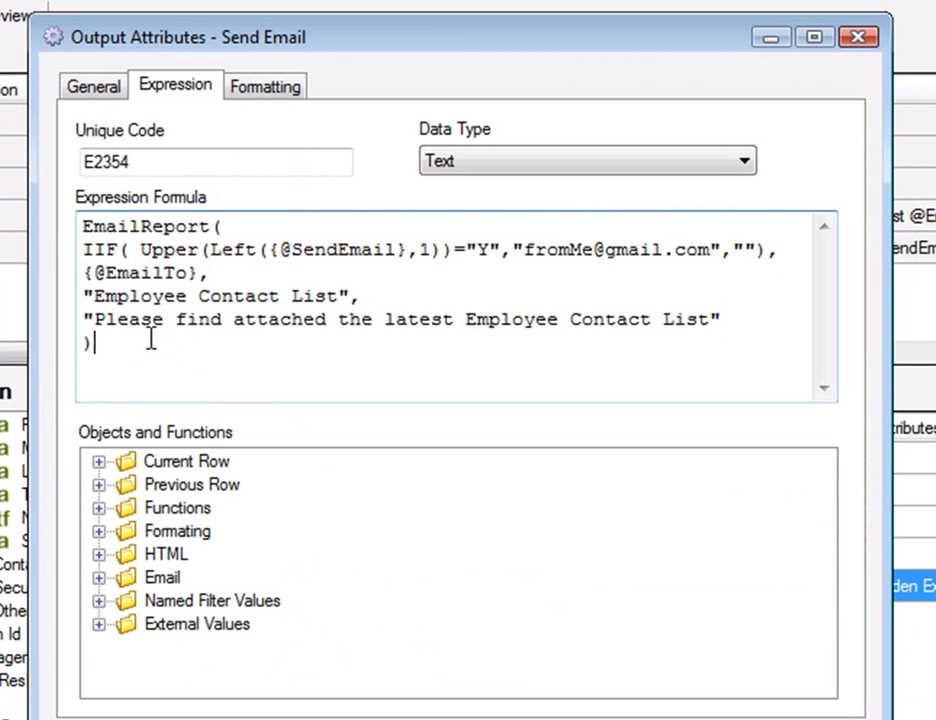
pyautogui.click(98, 577)
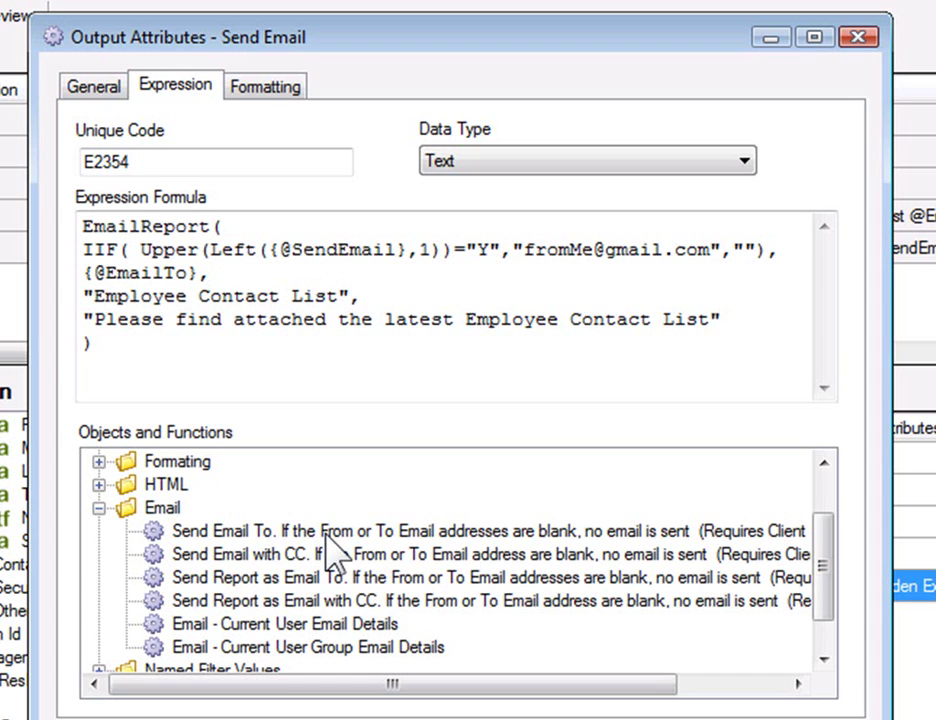
pyautogui.click(325, 533)
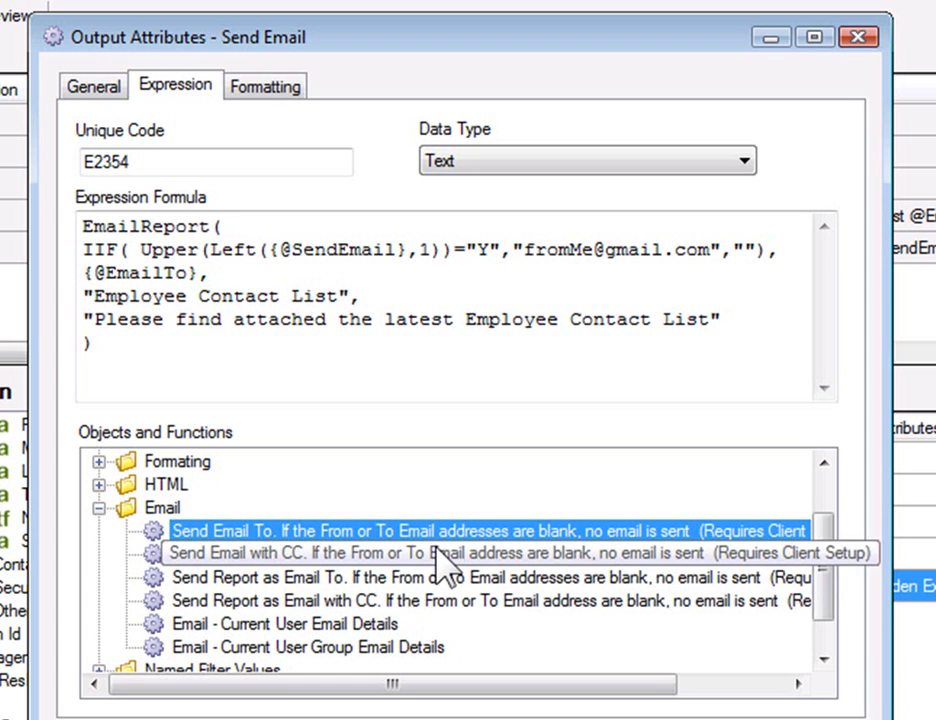
pyautogui.click(324, 608)
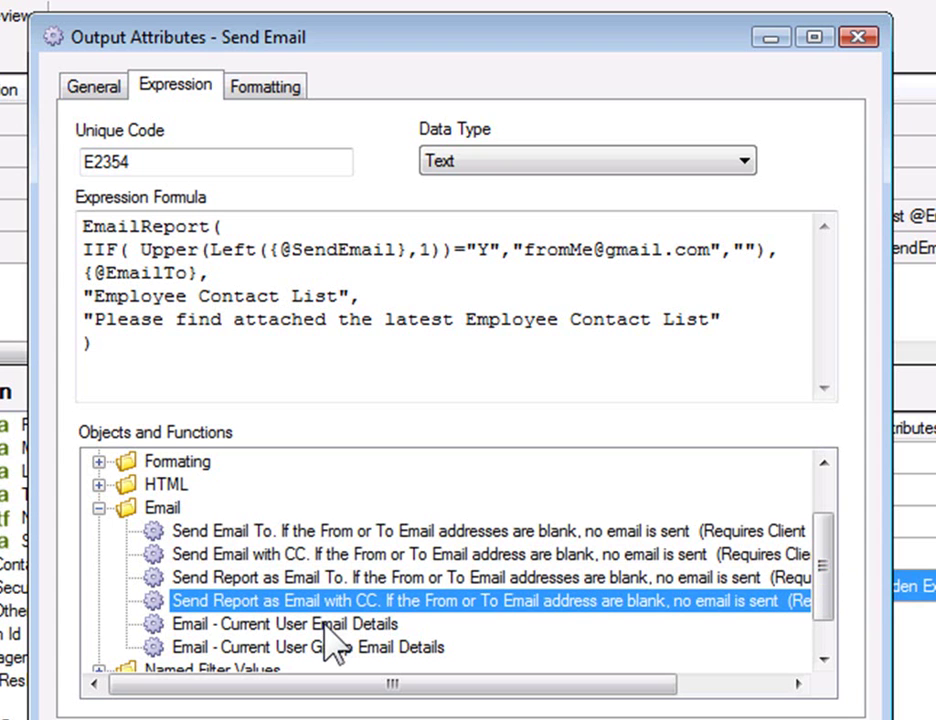
pyautogui.click(197, 290)
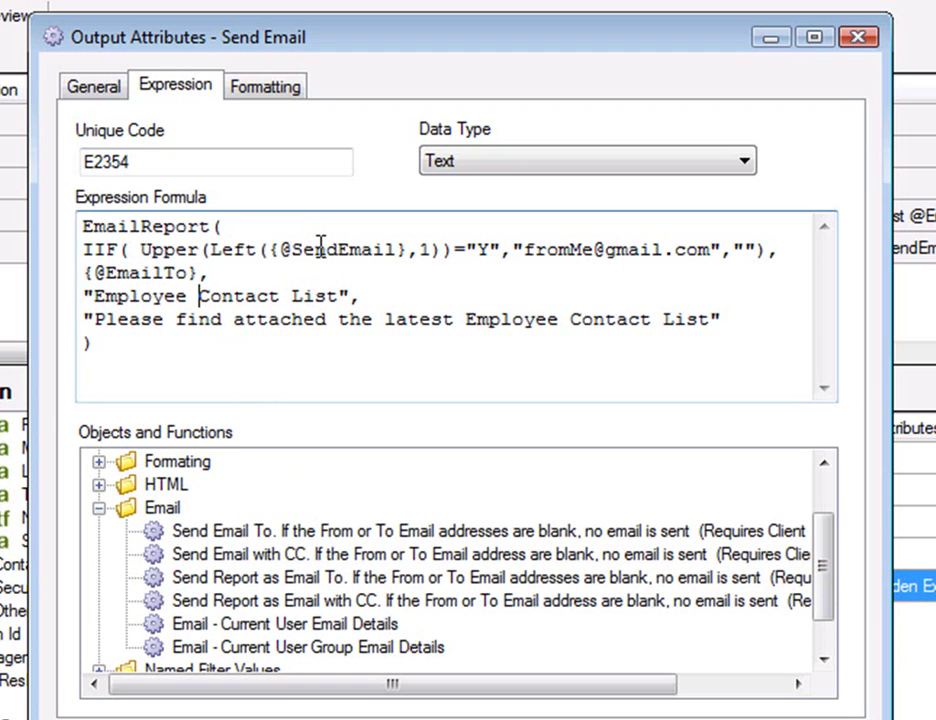
pyautogui.click(284, 250)
pyautogui.moveTo(284, 250); pyautogui.dragTo(397, 251)
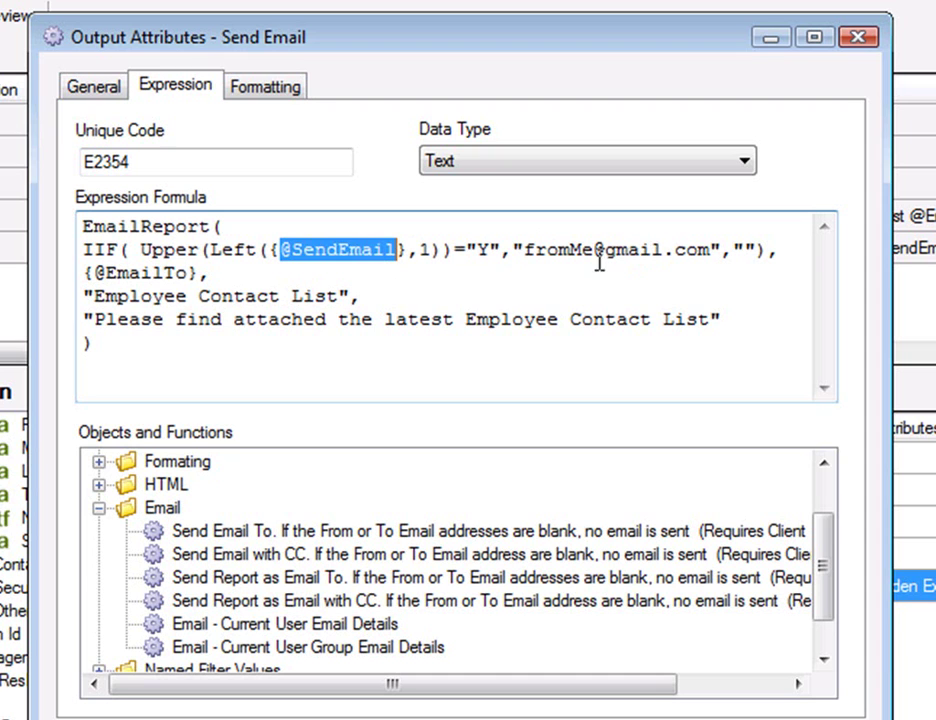
pyautogui.click(507, 249)
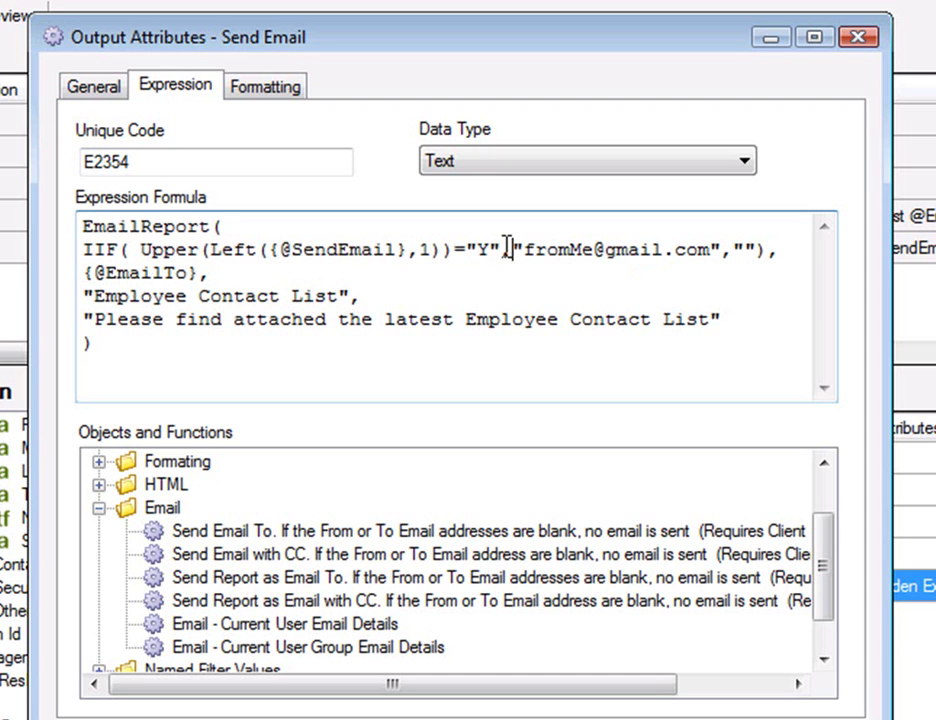
pyautogui.write(',')
pyautogui.moveTo(569, 249); pyautogui.dragTo(757, 249)
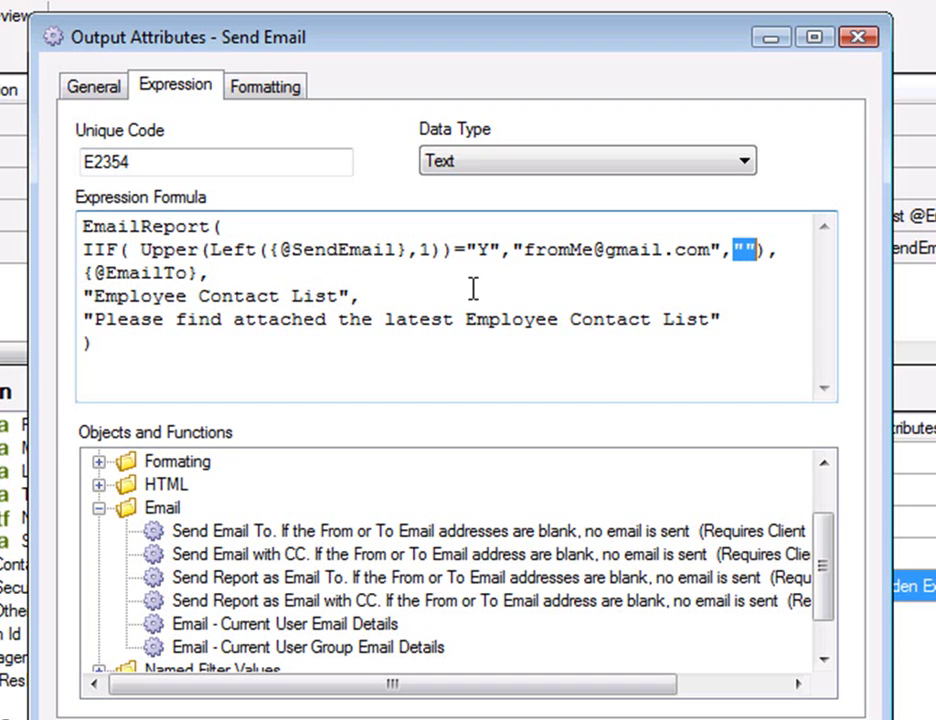
pyautogui.click(256, 296)
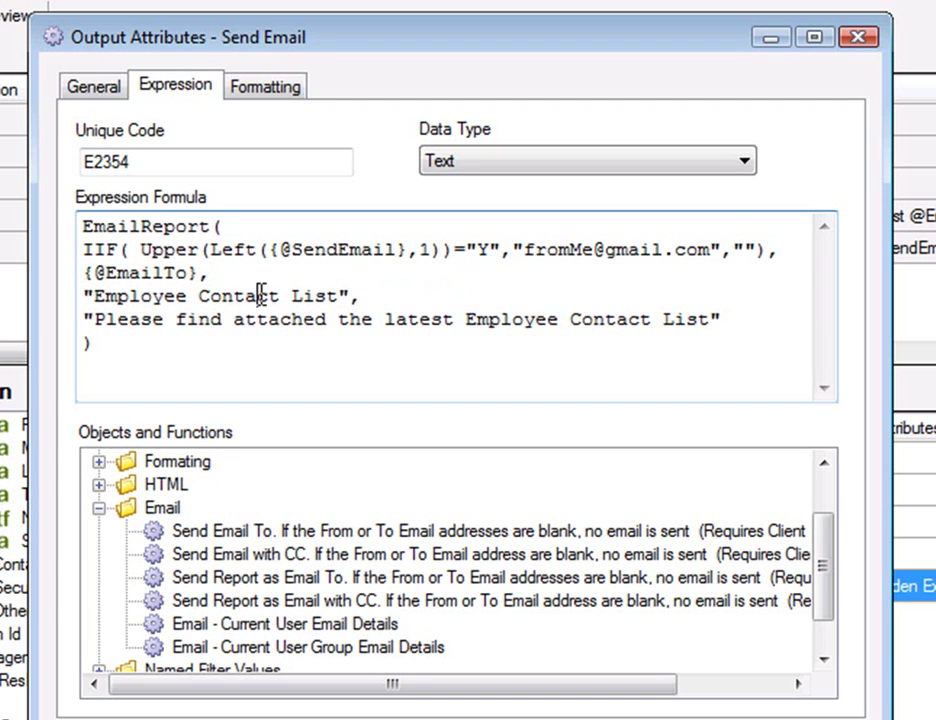
pyautogui.moveTo(205, 272); pyautogui.dragTo(86, 282)
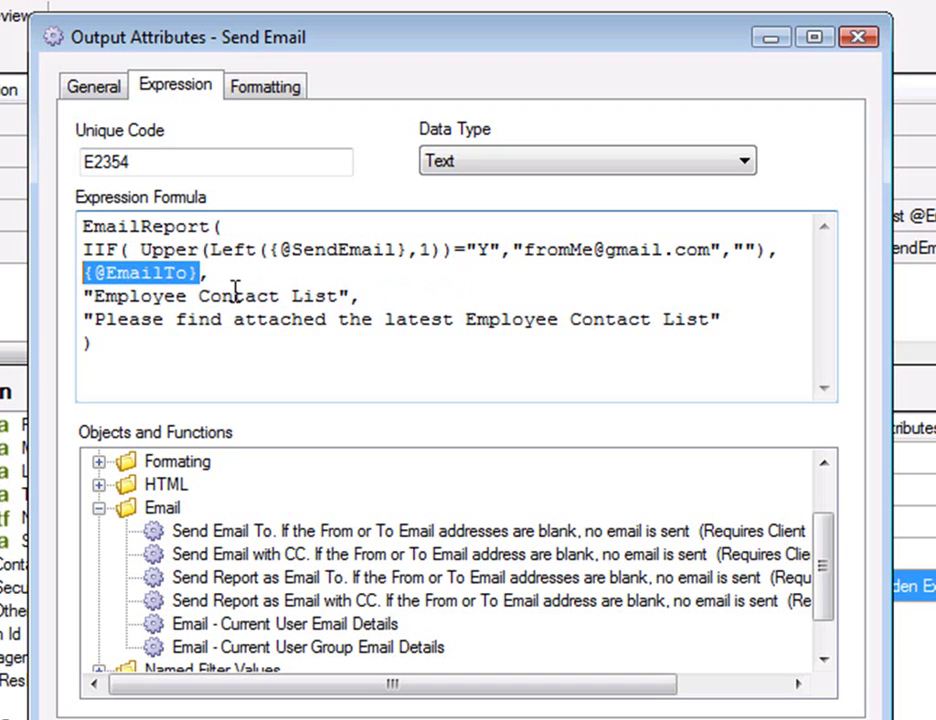
pyautogui.moveTo(298, 296); pyautogui.dragTo(275, 296)
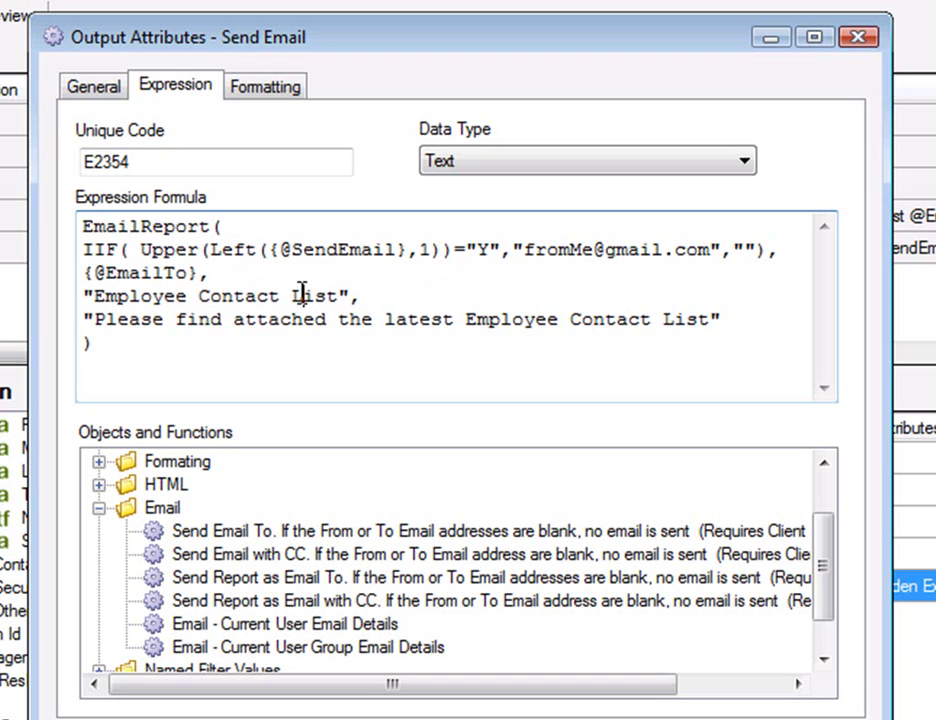
pyautogui.moveTo(150, 319)
pyautogui.mouseDown()
pyautogui.moveTo(178, 319)
pyautogui.moveTo(84, 319)
pyautogui.moveTo(510, 312)
pyautogui.mouseUp()
pyautogui.click(618, 317)
pyautogui.moveTo(831, 547); pyautogui.dragTo(829, 464)
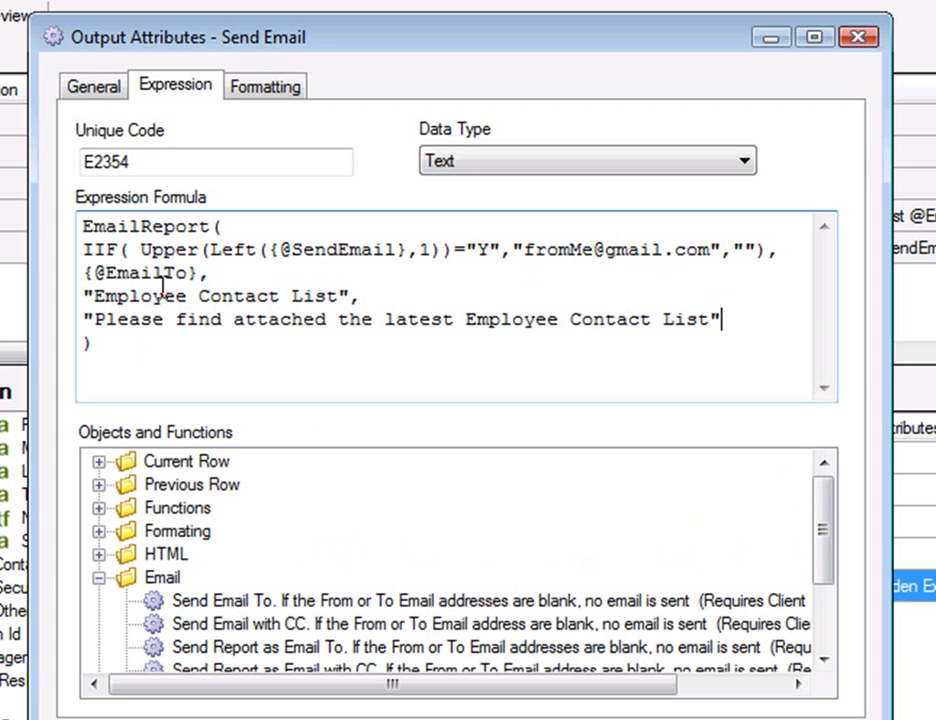
pyautogui.click(198, 273)
# Show the Send Email output's General settings: caption Send Email, column hidden
pyautogui.click(97, 88)
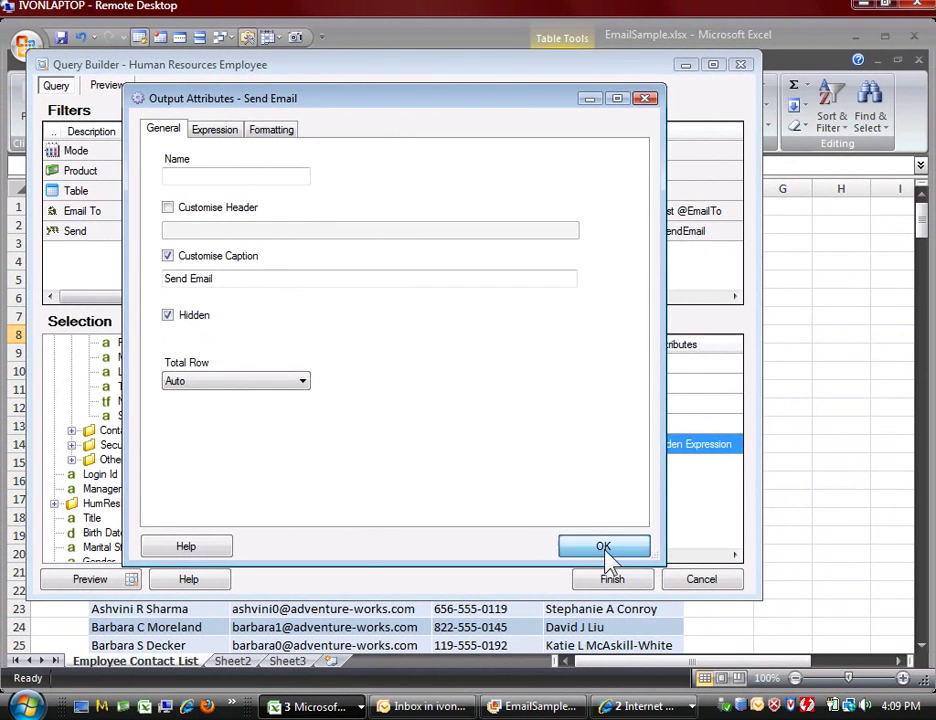
# Close the Send Email attributes, locate Contact > Email Address, and open the Email To filter's attributes
pyautogui.click(604, 548)
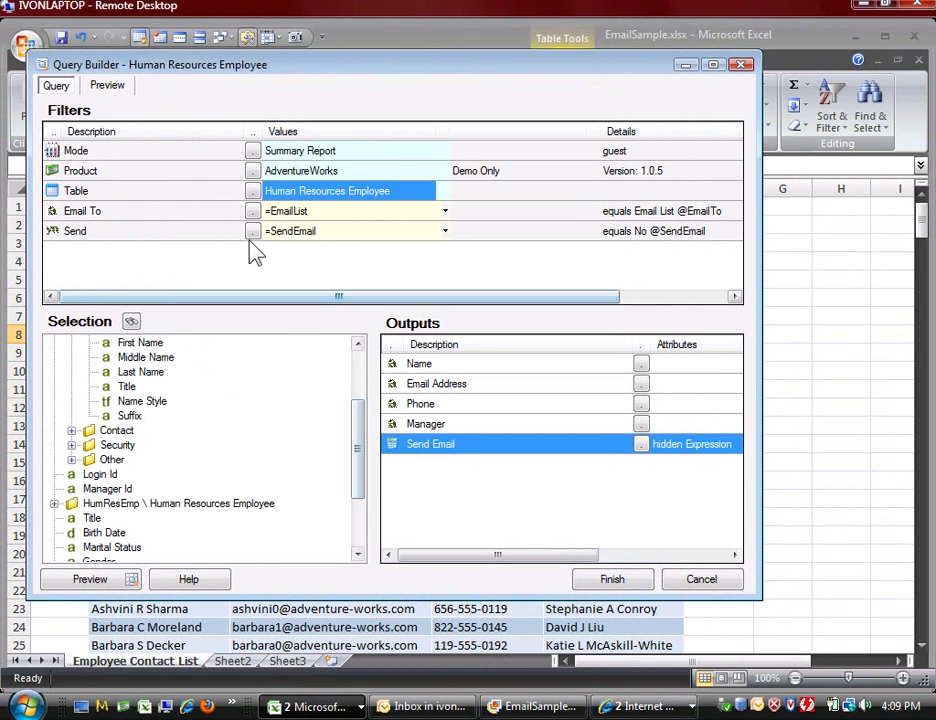
pyautogui.click(151, 220)
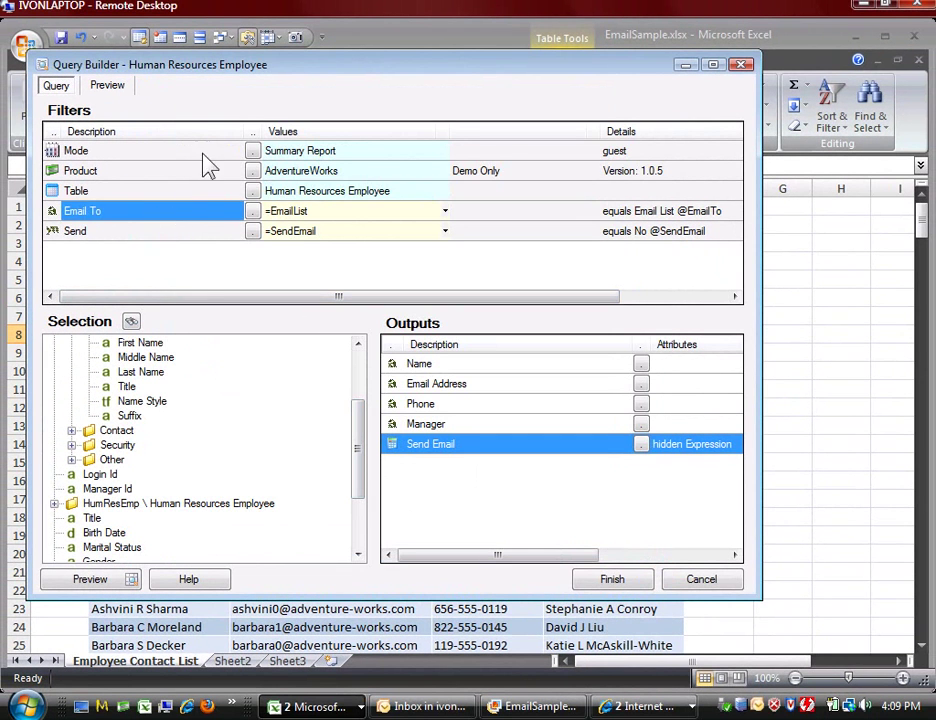
pyautogui.moveTo(230, 80); pyautogui.dragTo(448, 118)
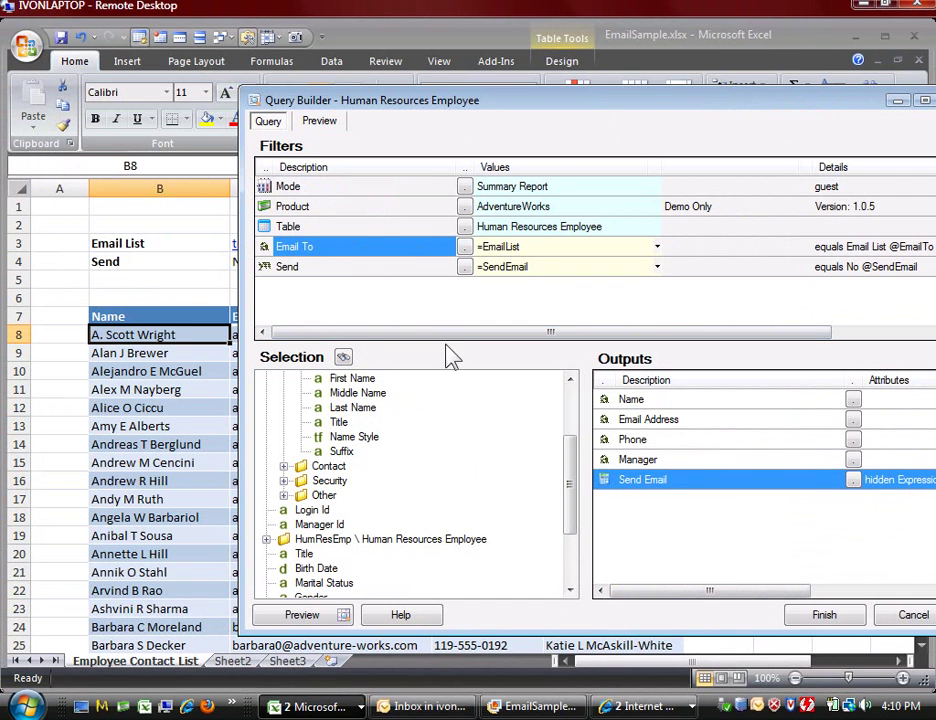
pyautogui.scroll(3, 573, 428)
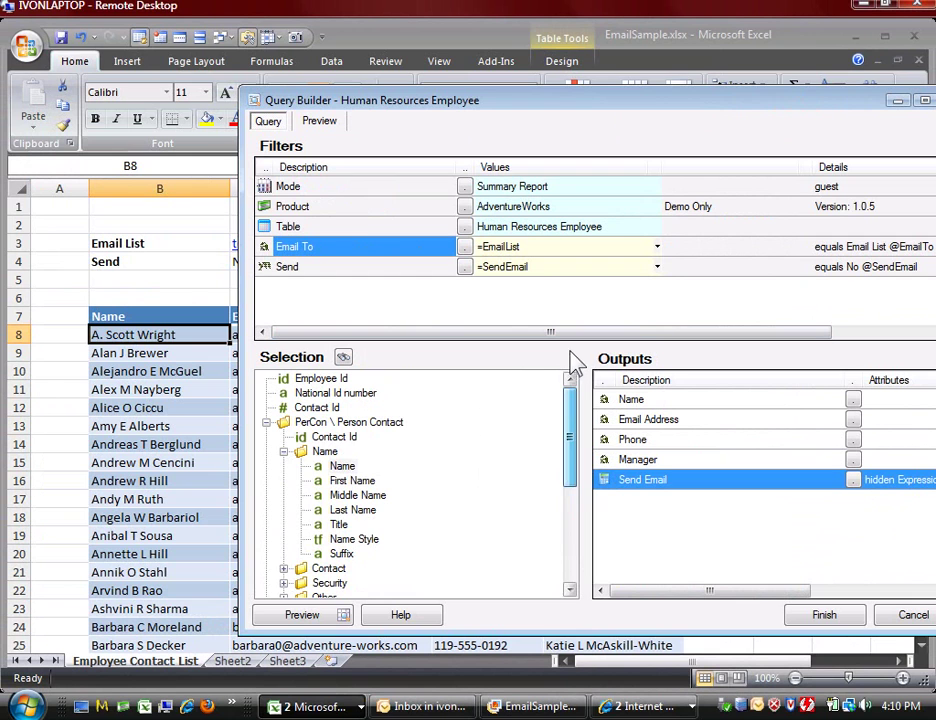
pyautogui.click(268, 423)
pyautogui.click(268, 423)
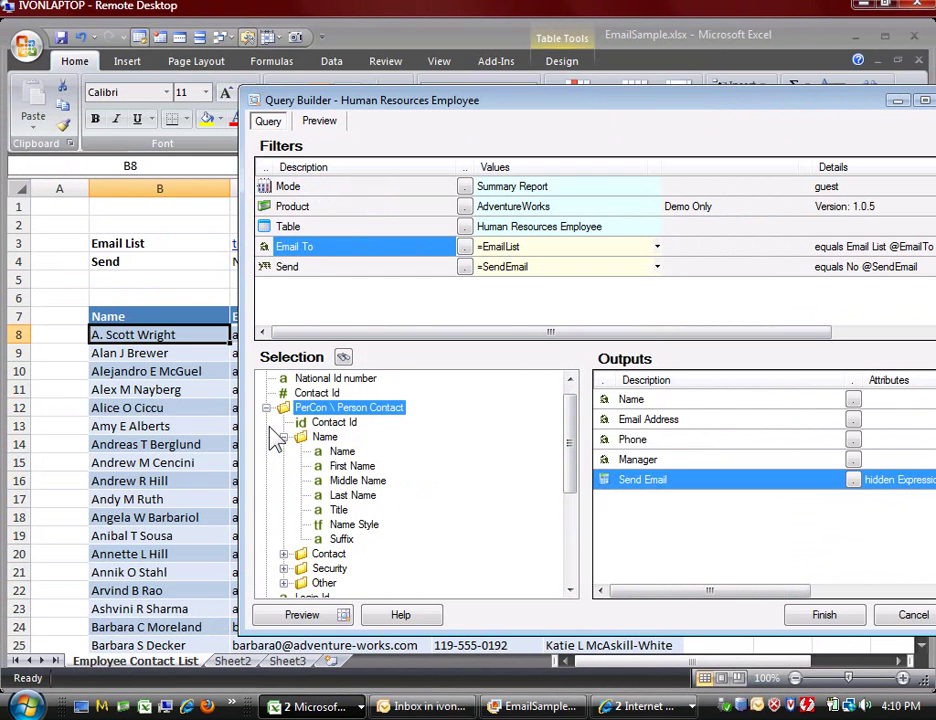
pyautogui.click(285, 554)
pyautogui.click(344, 569)
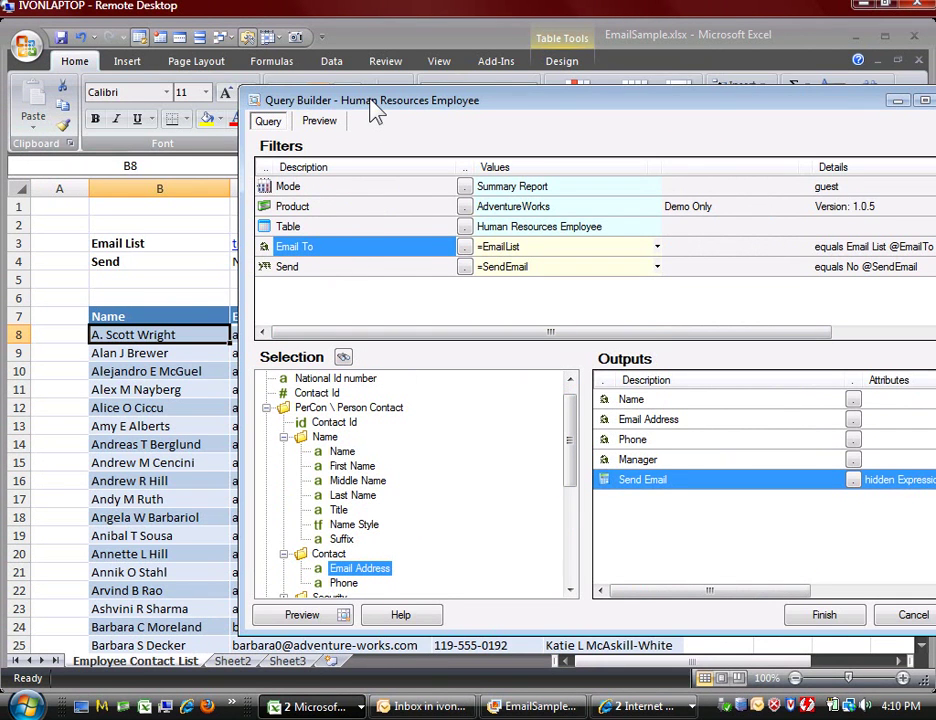
pyautogui.moveTo(372, 108); pyautogui.dragTo(345, 101)
pyautogui.doubleClick(318, 243)
# Keep the EmailTo prompt at Single Values Only behaviour with description Email To
pyautogui.click(436, 407)
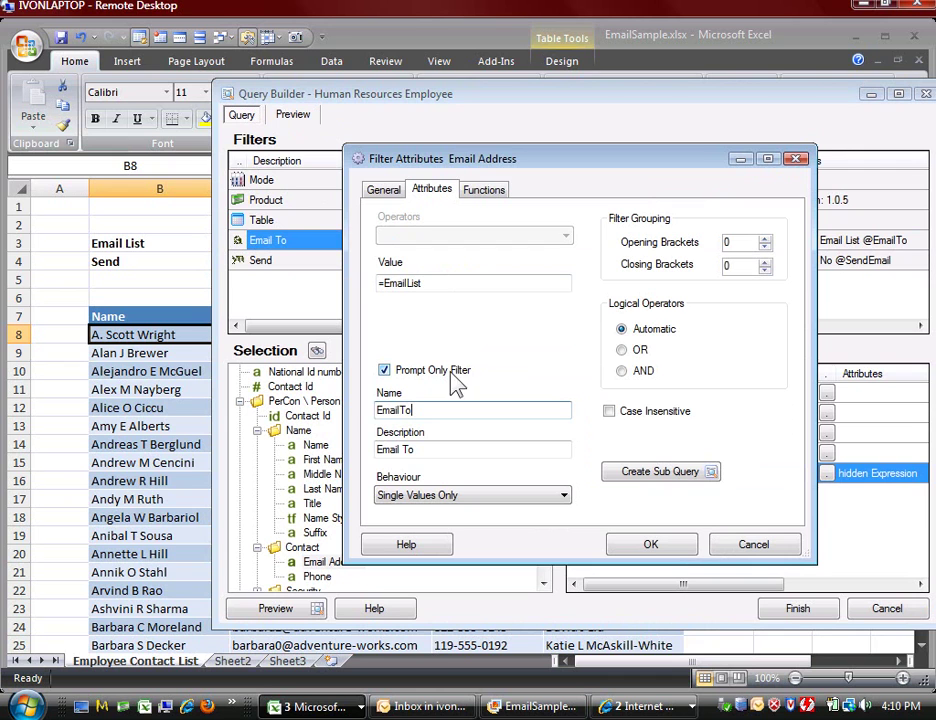
pyautogui.click(474, 496)
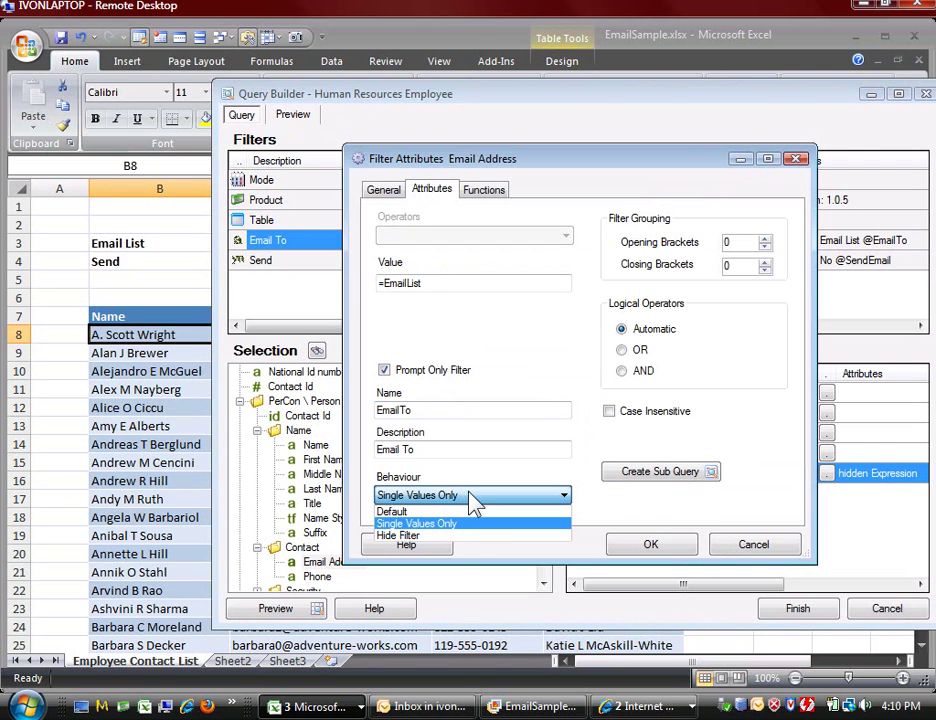
pyautogui.click(470, 495)
pyautogui.click(436, 449)
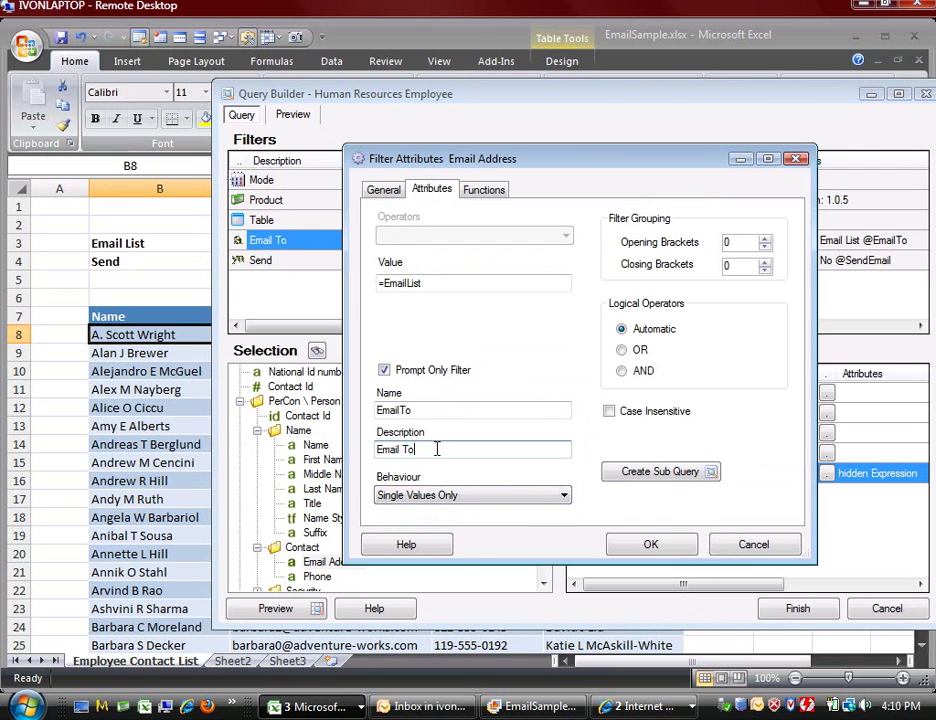
# Confirm Email To, then open the Send filter and verify its SendEmail name and Send description
pyautogui.click(662, 546)
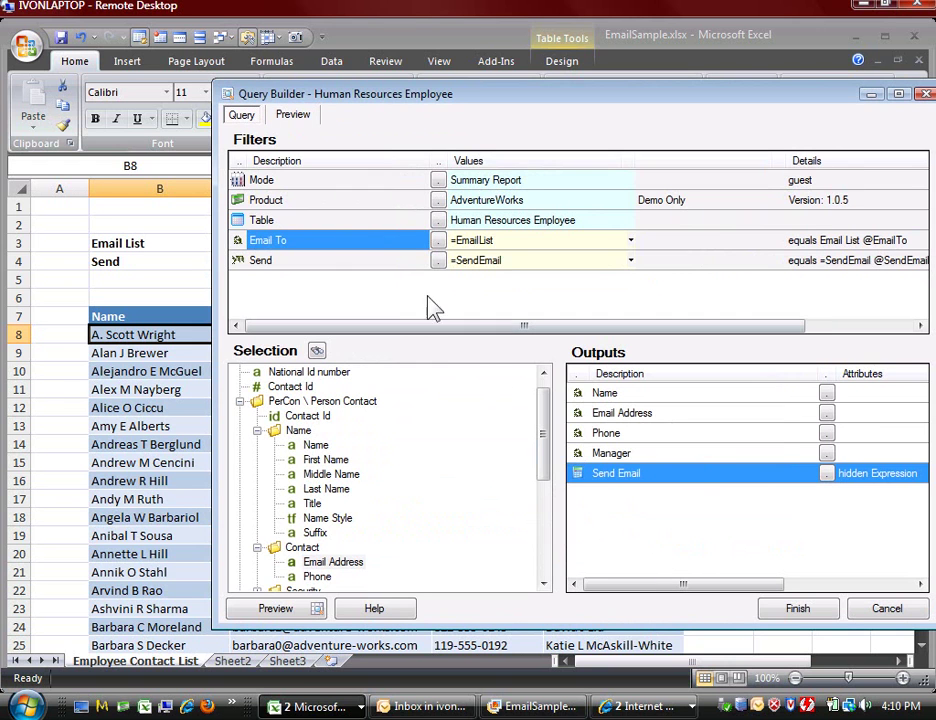
pyautogui.click(362, 262)
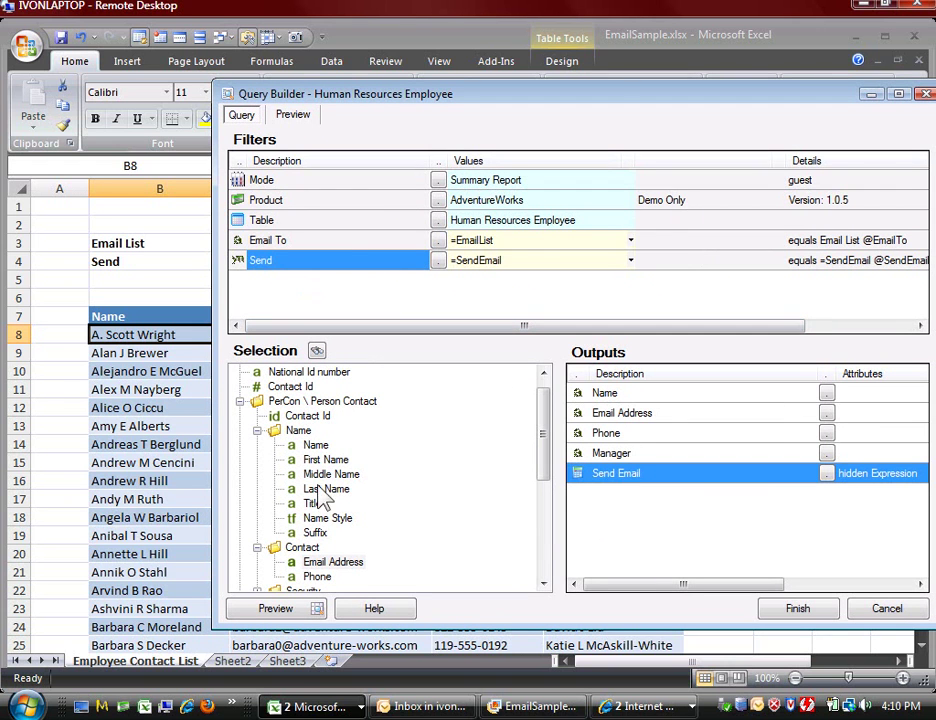
pyautogui.moveTo(542, 455); pyautogui.dragTo(540, 540)
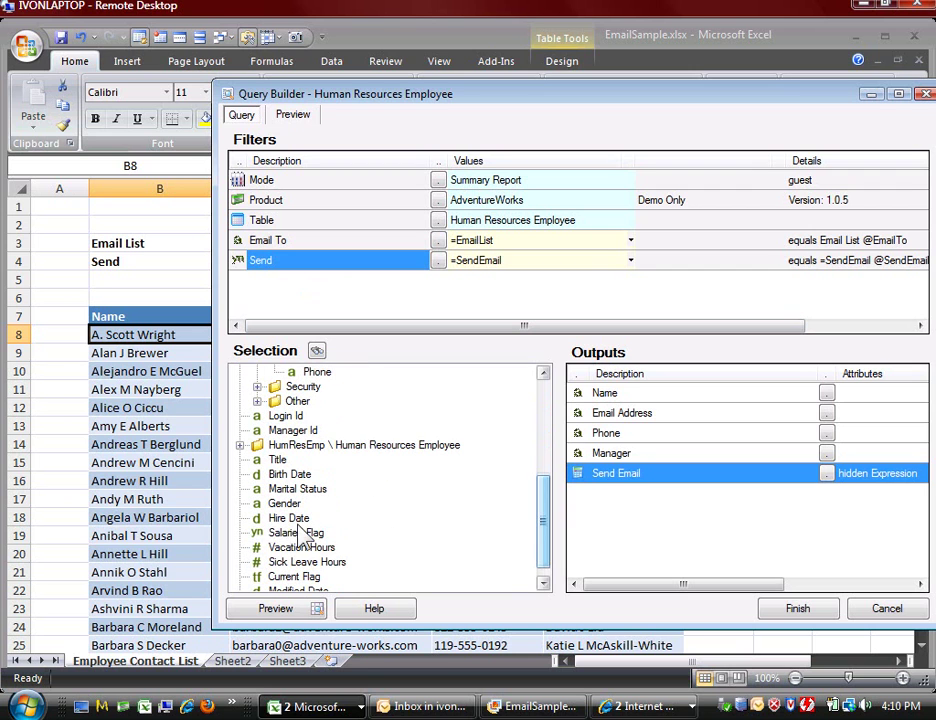
pyautogui.doubleClick(328, 268)
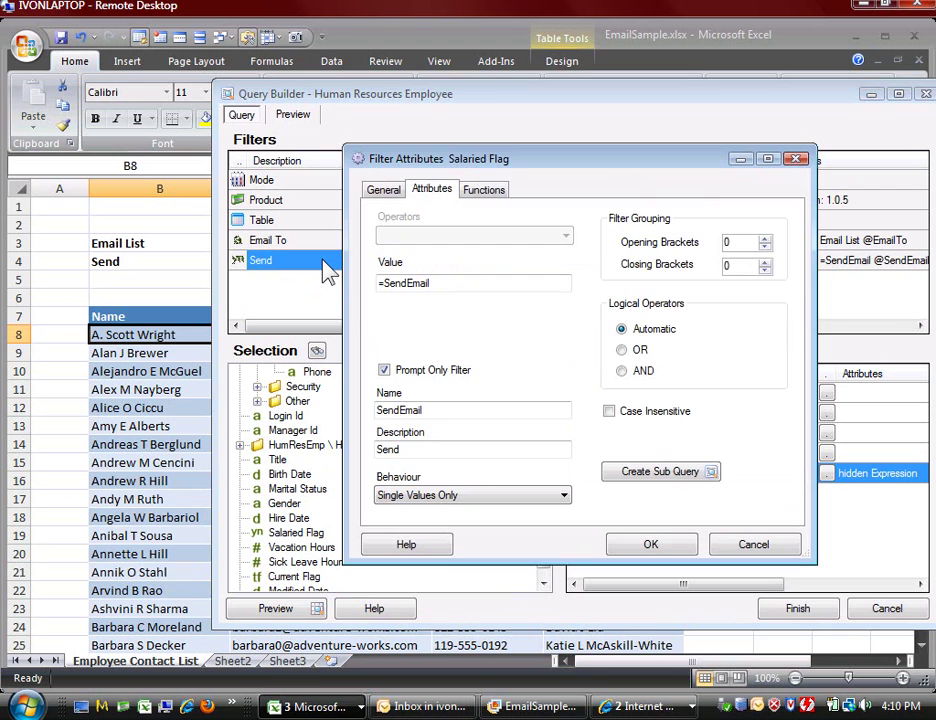
pyautogui.doubleClick(437, 407)
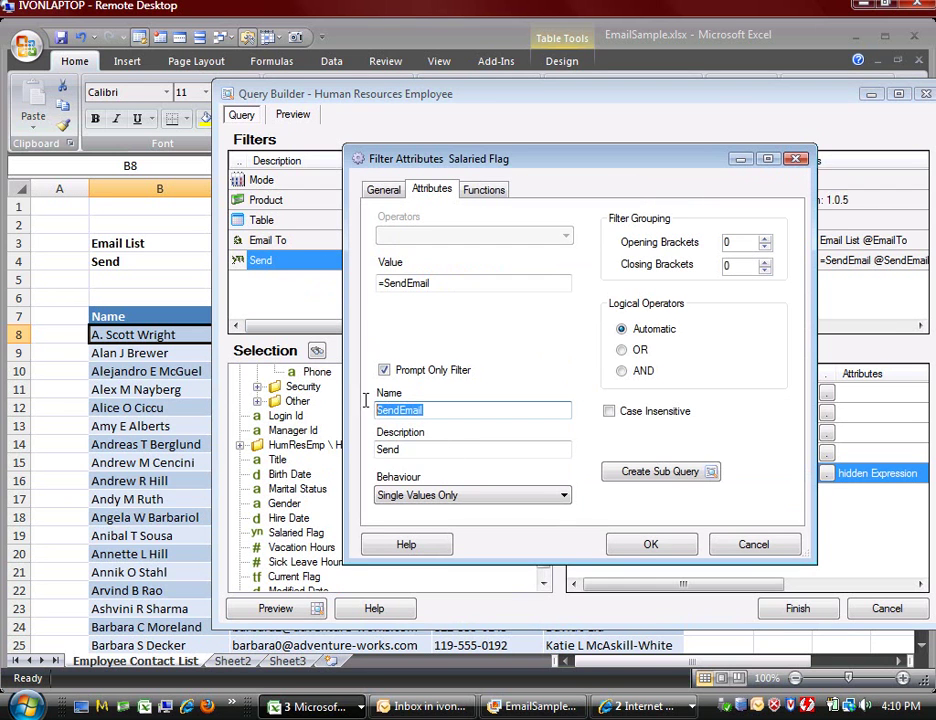
pyautogui.click(419, 449)
pyautogui.doubleClick(418, 449)
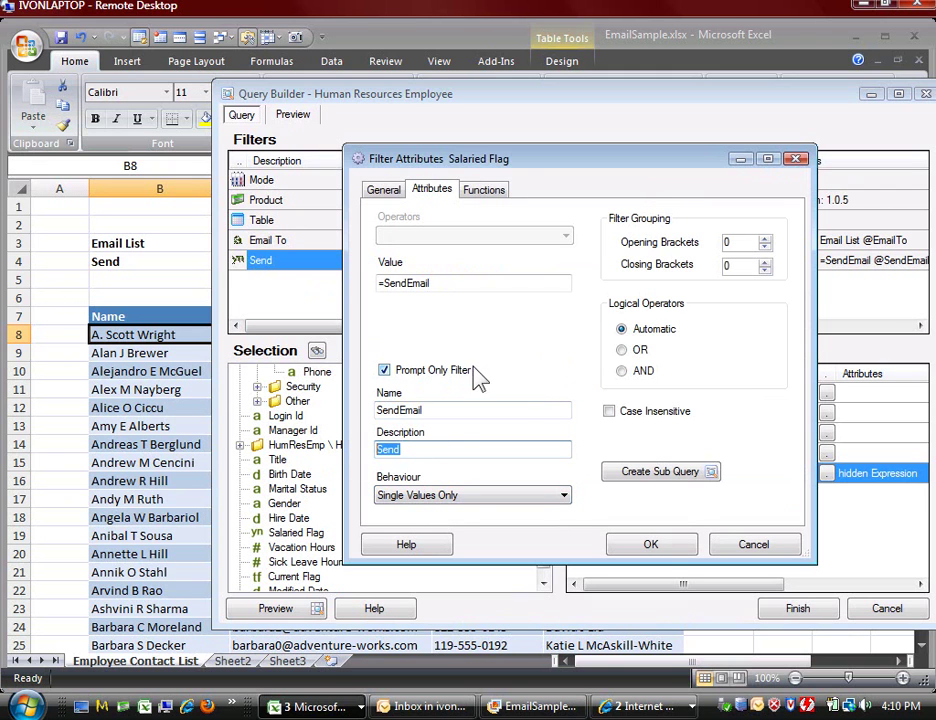
# Confirm the Send filter and keep =EmailList as the Email To filter value
pyautogui.click(651, 546)
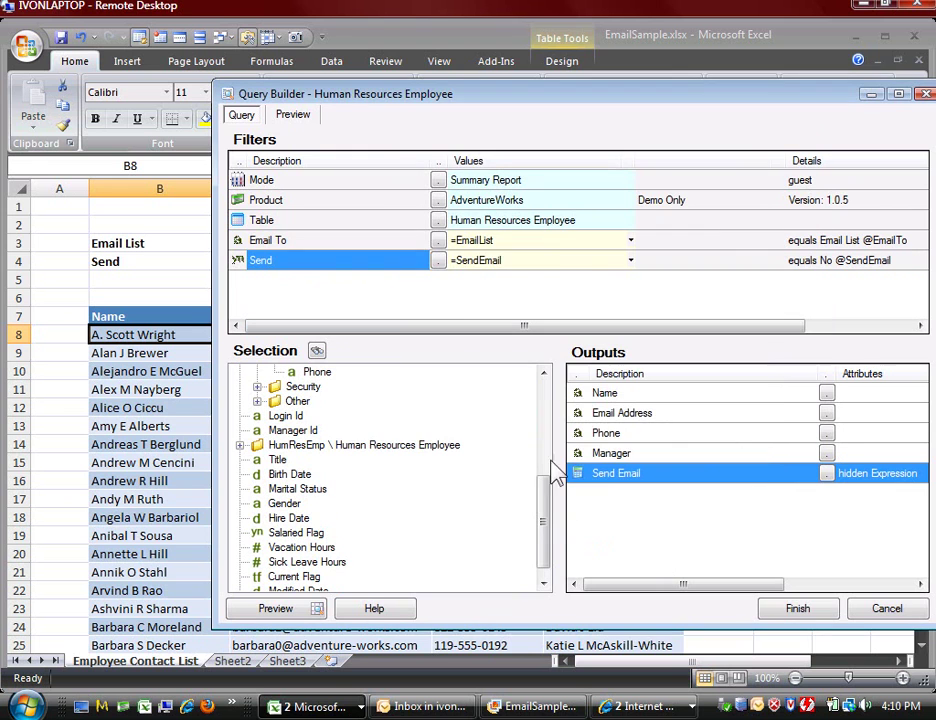
pyautogui.click(605, 244)
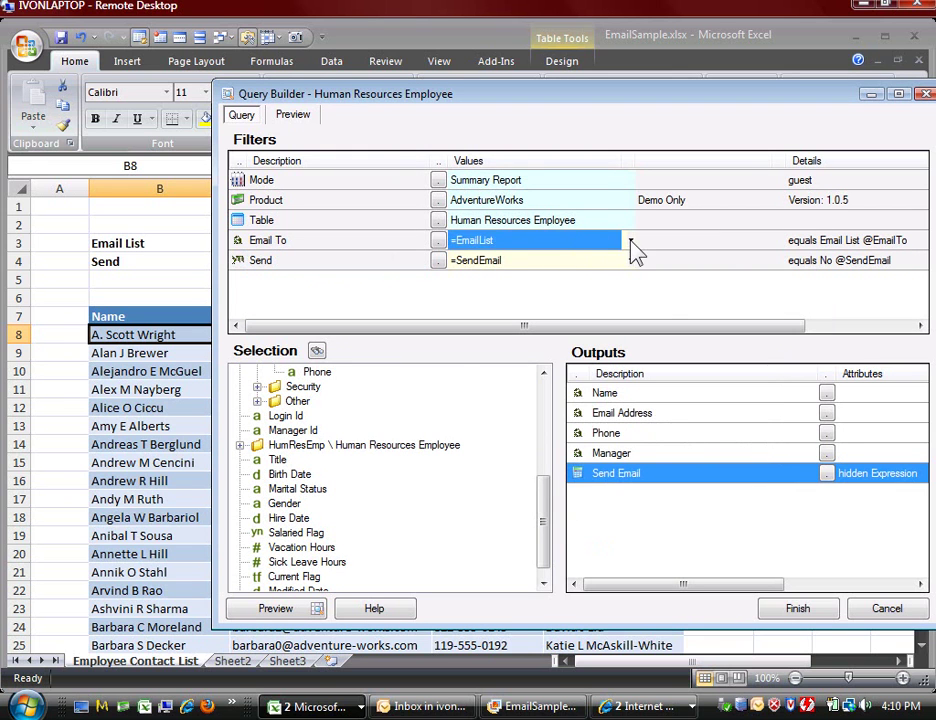
pyautogui.click(630, 241)
pyautogui.click(631, 249)
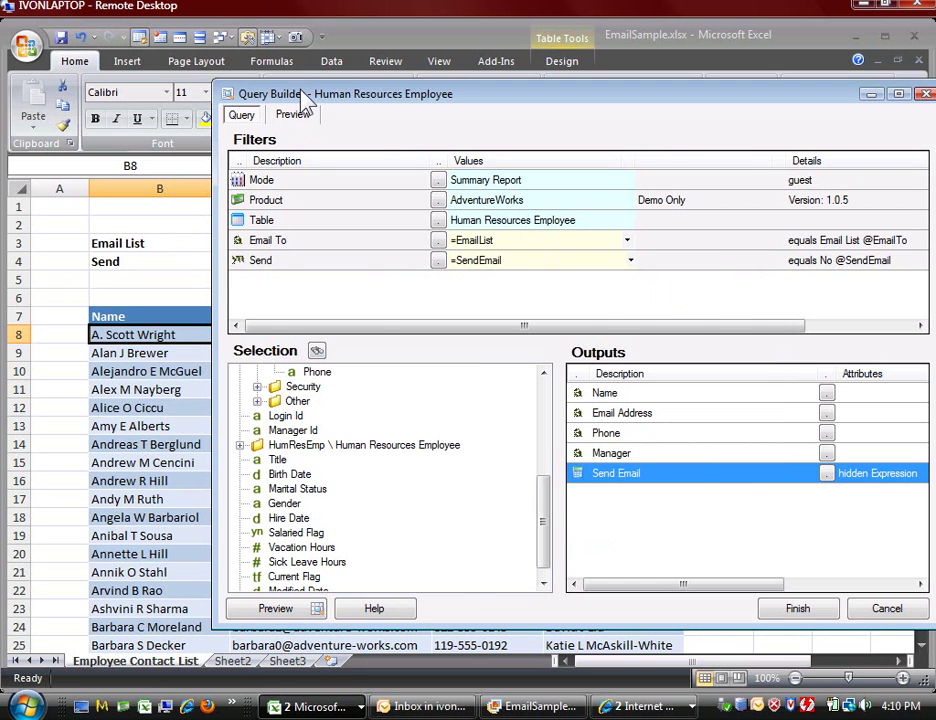
pyautogui.moveTo(305, 100); pyautogui.dragTo(501, 124)
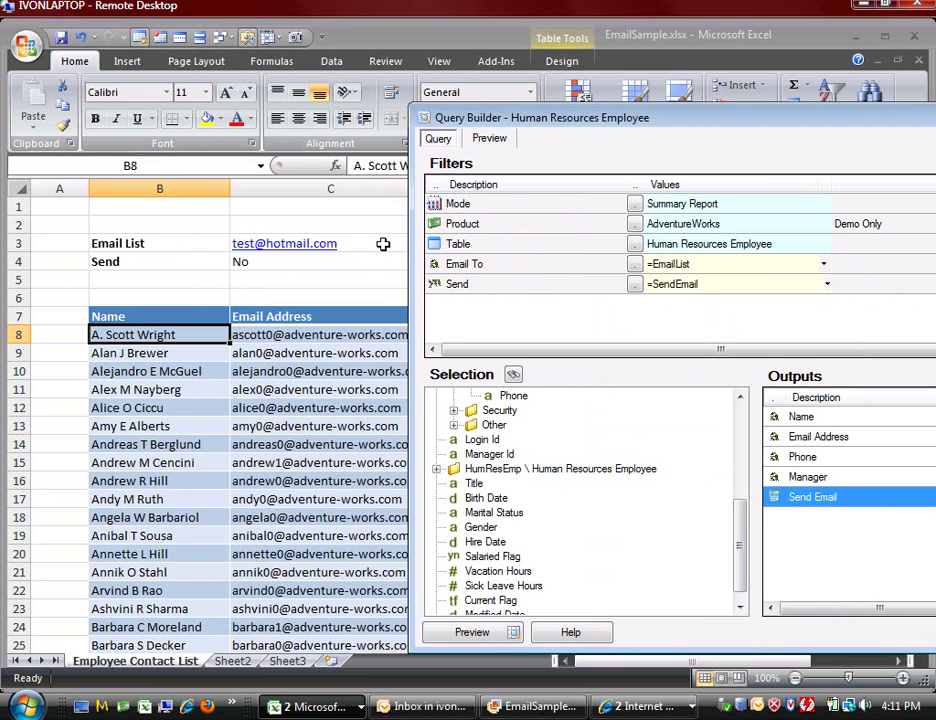
pyautogui.click(383, 243)
pyautogui.click(370, 263)
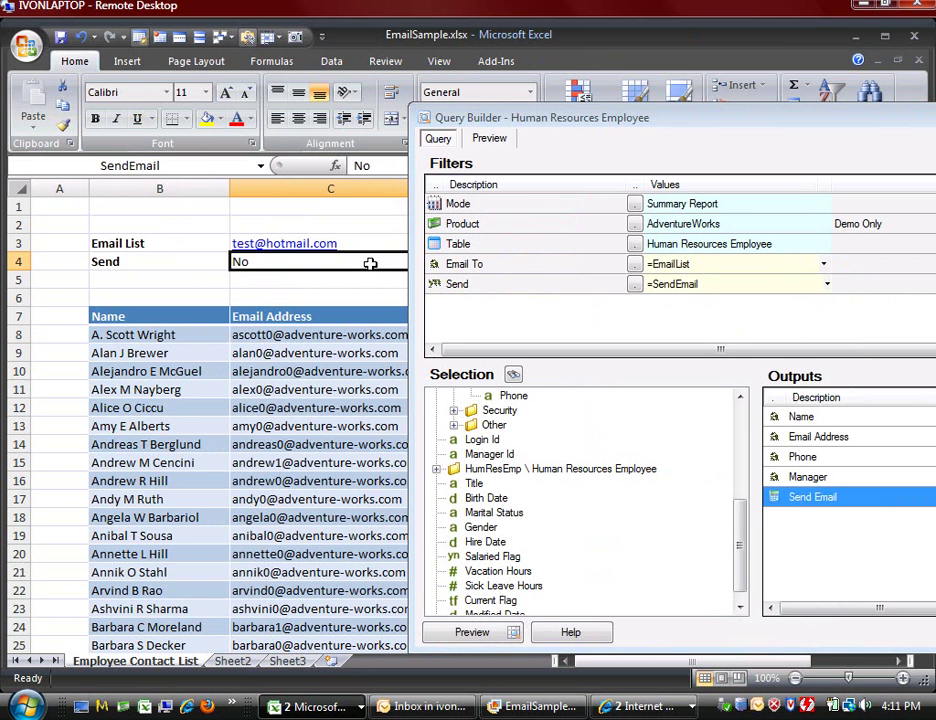
pyautogui.moveTo(588, 127); pyautogui.dragTo(484, 128)
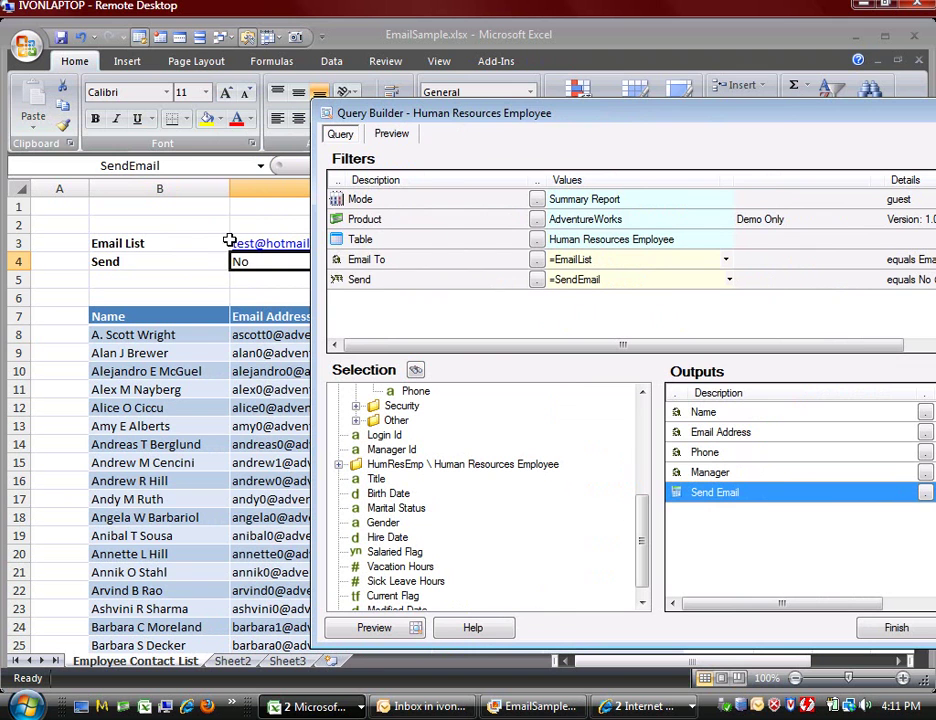
pyautogui.moveTo(480, 121); pyautogui.dragTo(262, 140)
pyautogui.click(412, 275)
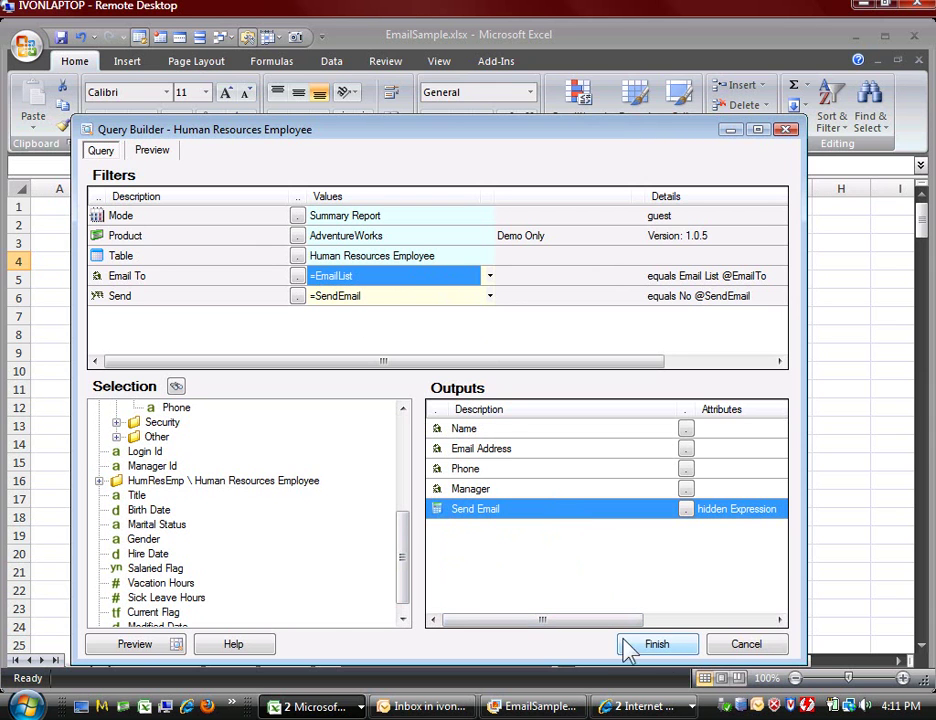
pyautogui.click(134, 646)
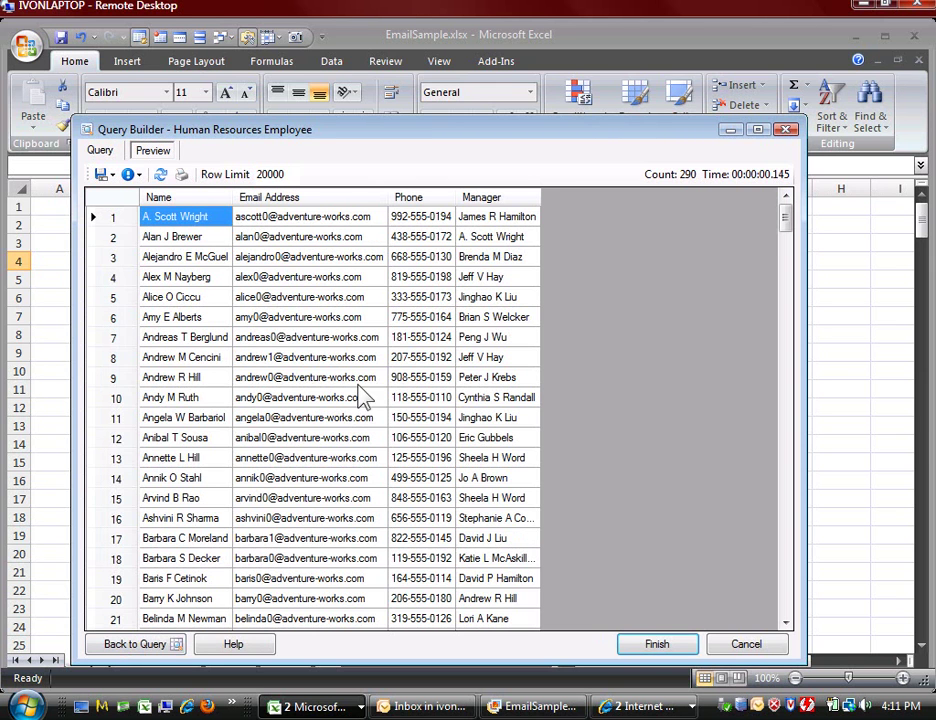
# Scroll through the employee results preview, then go back to the query definition
pyautogui.click(370, 340)
pyautogui.scroll(-6, 368, 347)
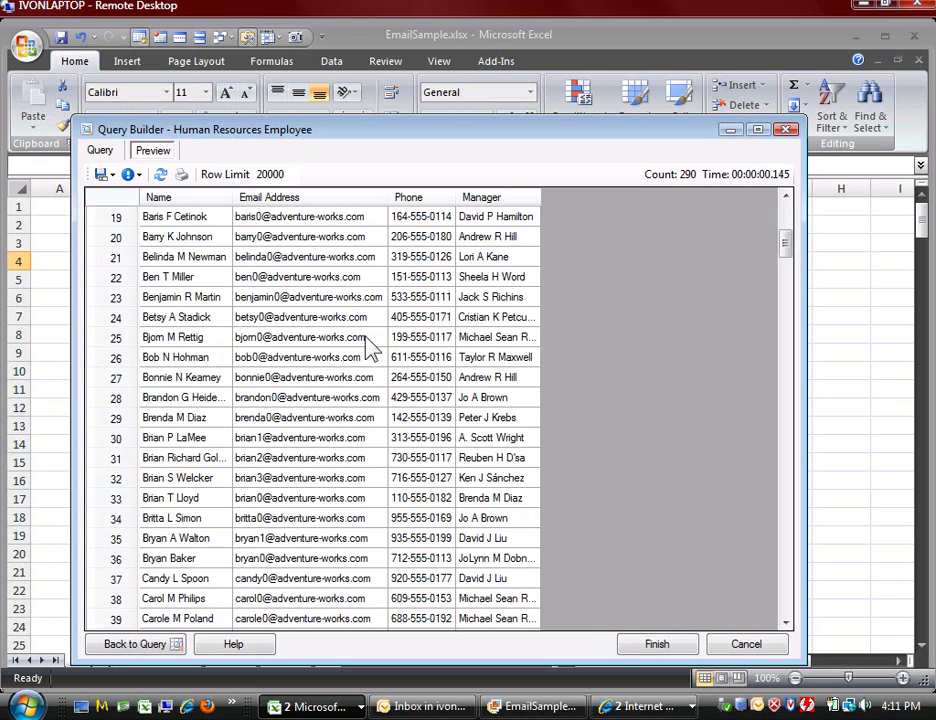
pyautogui.scroll(6, 368, 347)
pyautogui.click(100, 150)
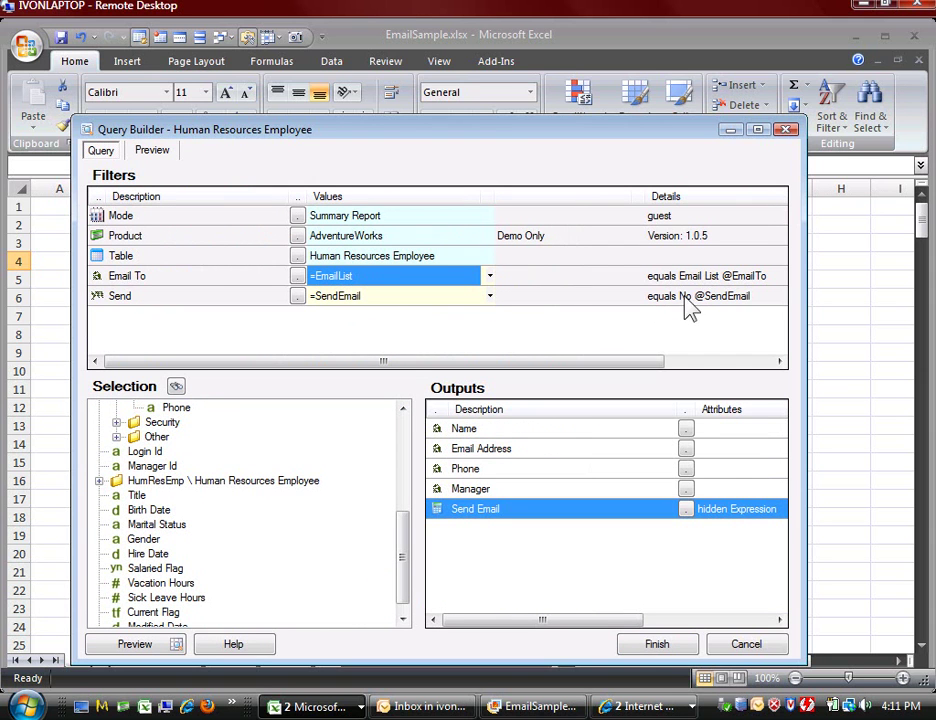
# Close the query, set cell C4's Send dropdown to Yes, and refresh the contact list
pyautogui.click(657, 645)
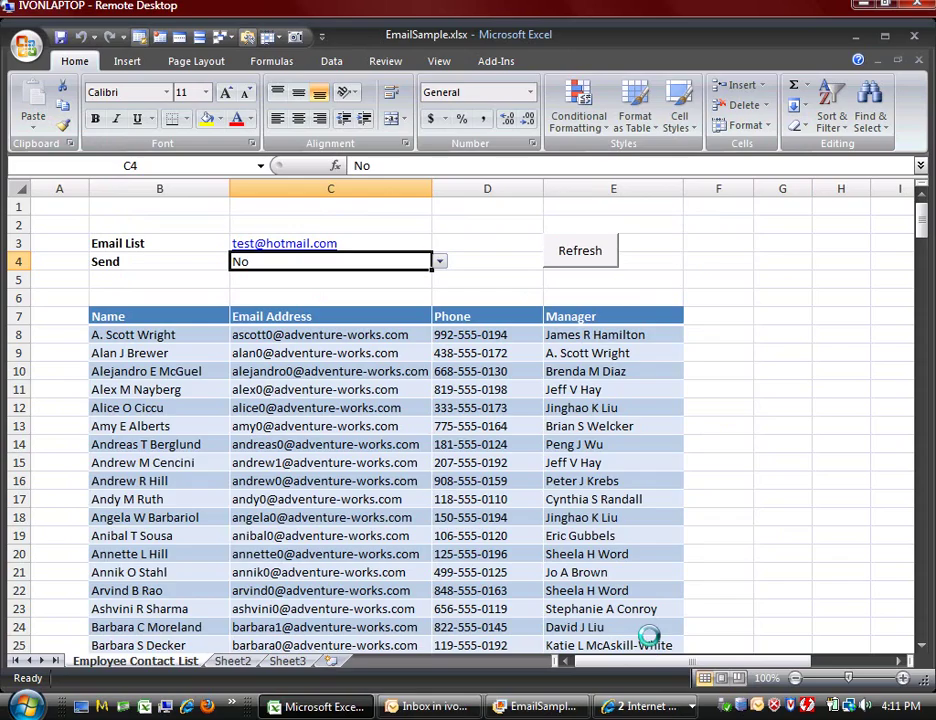
pyautogui.click(270, 290)
pyautogui.click(418, 259)
pyautogui.click(439, 261)
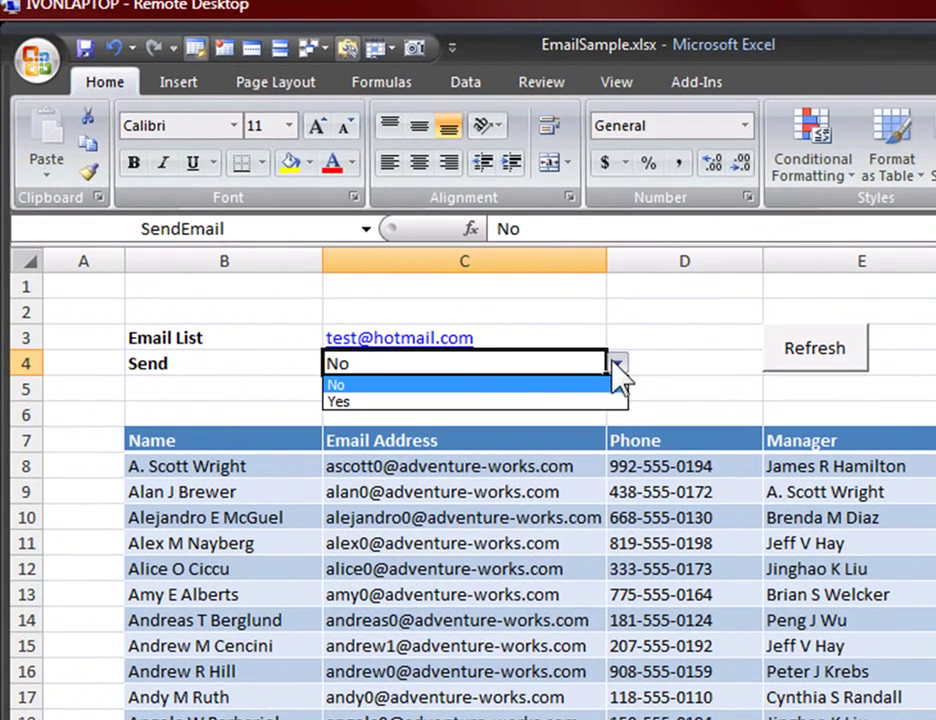
pyautogui.click(420, 402)
pyautogui.click(835, 368)
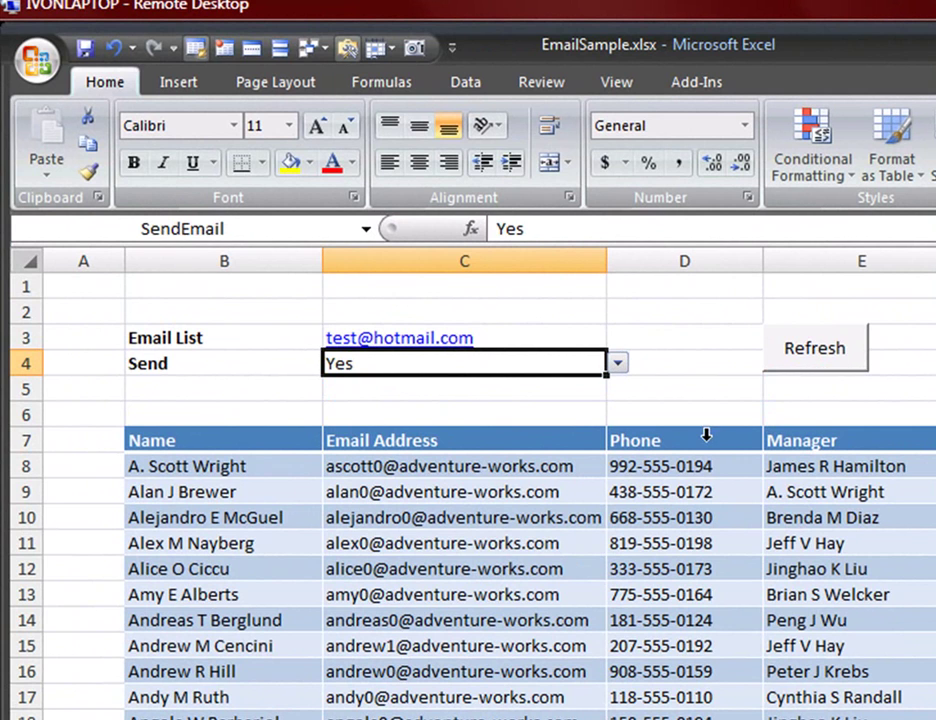
pyautogui.click(438, 407)
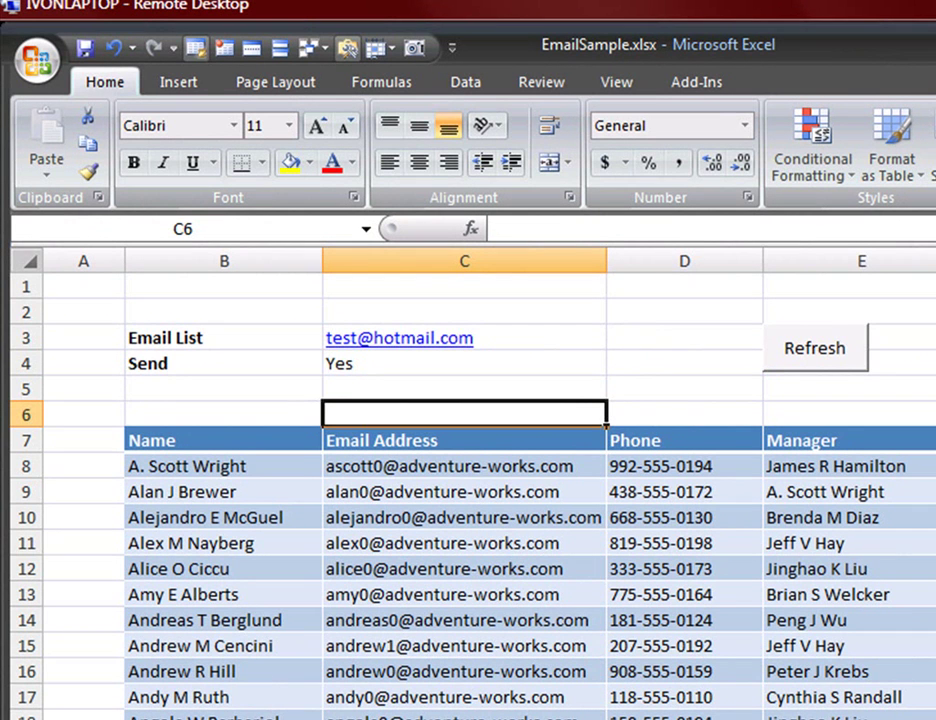
# Open the query behind cell B6's report formula and bring up its published-query list
pyautogui.click(178, 416)
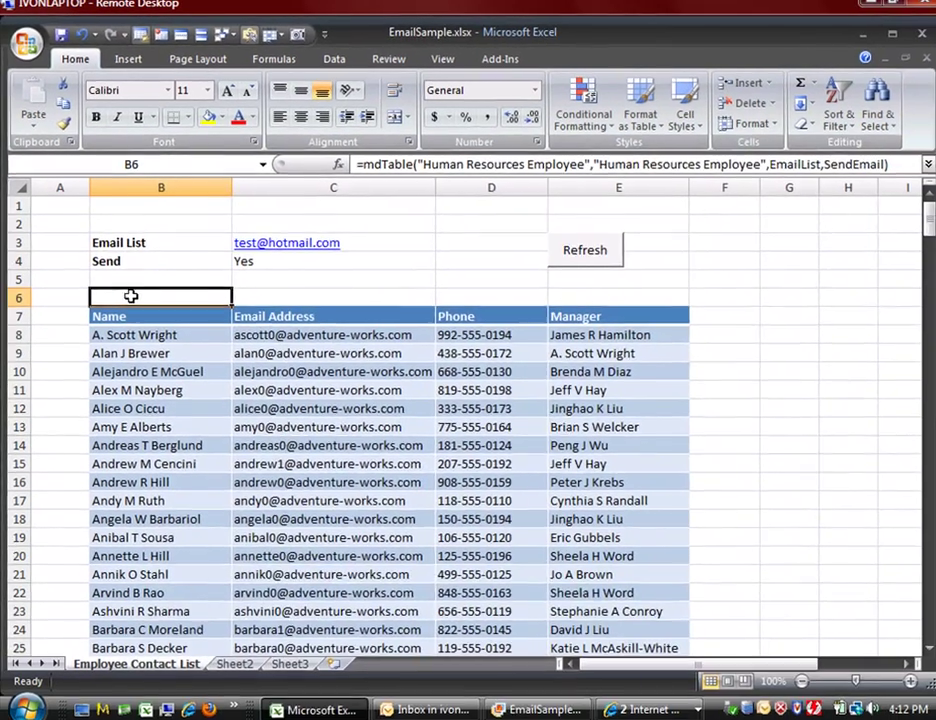
pyautogui.doubleClick(178, 412)
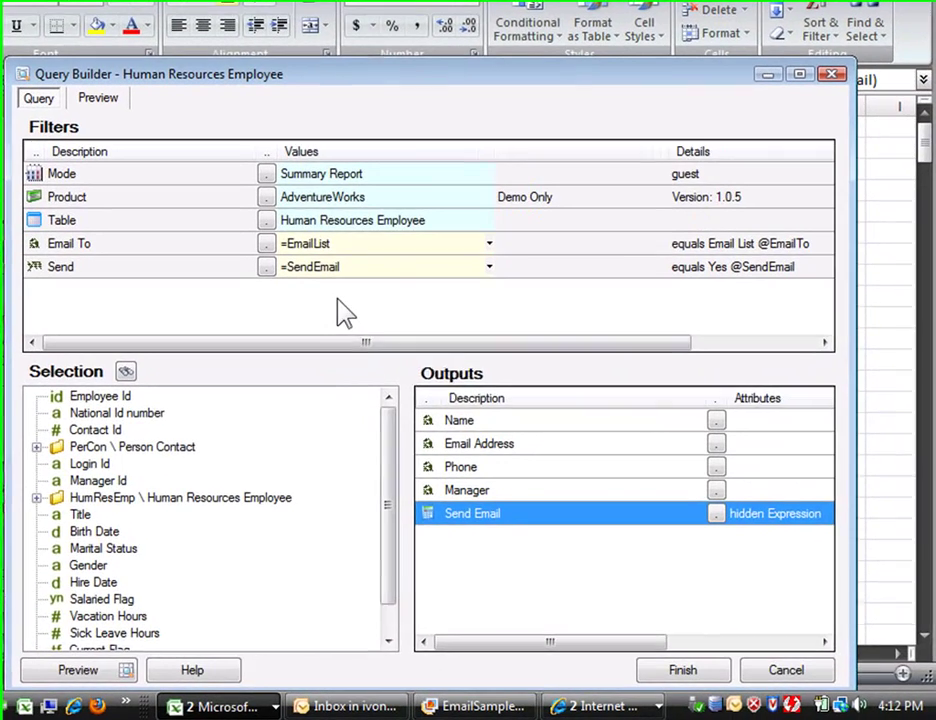
pyautogui.rightClick(419, 357)
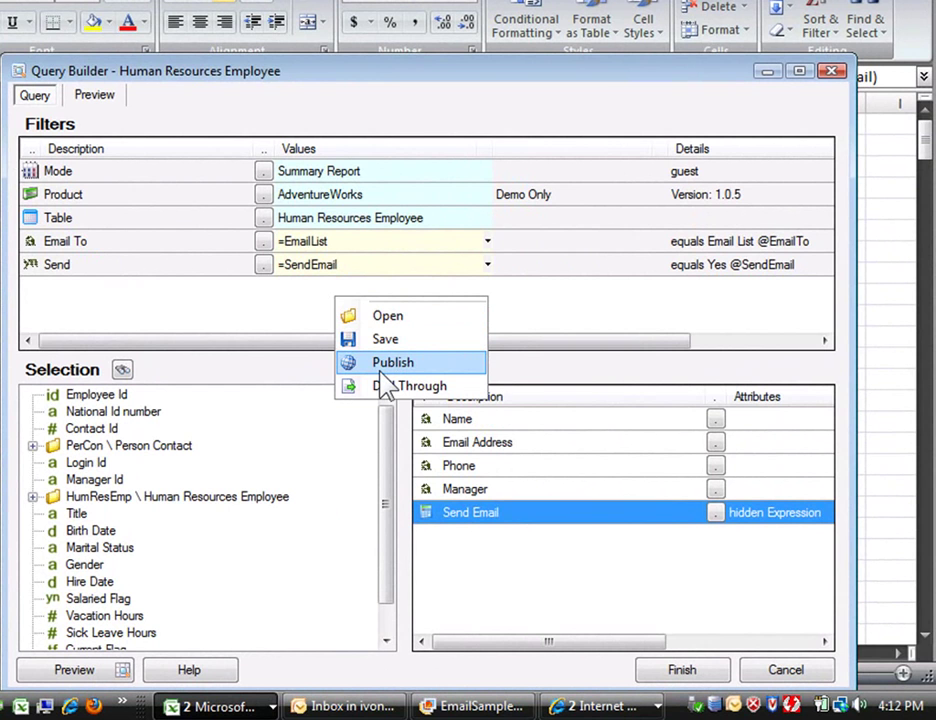
pyautogui.click(382, 366)
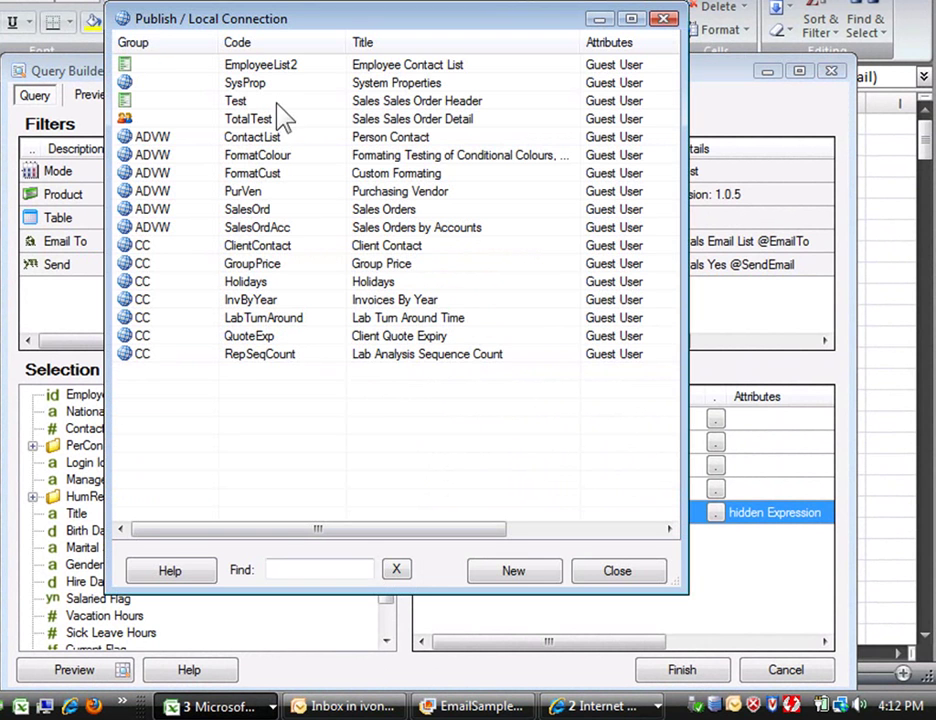
# With EmployeeList2 selected, start a new published query and select its default code
pyautogui.click(283, 65)
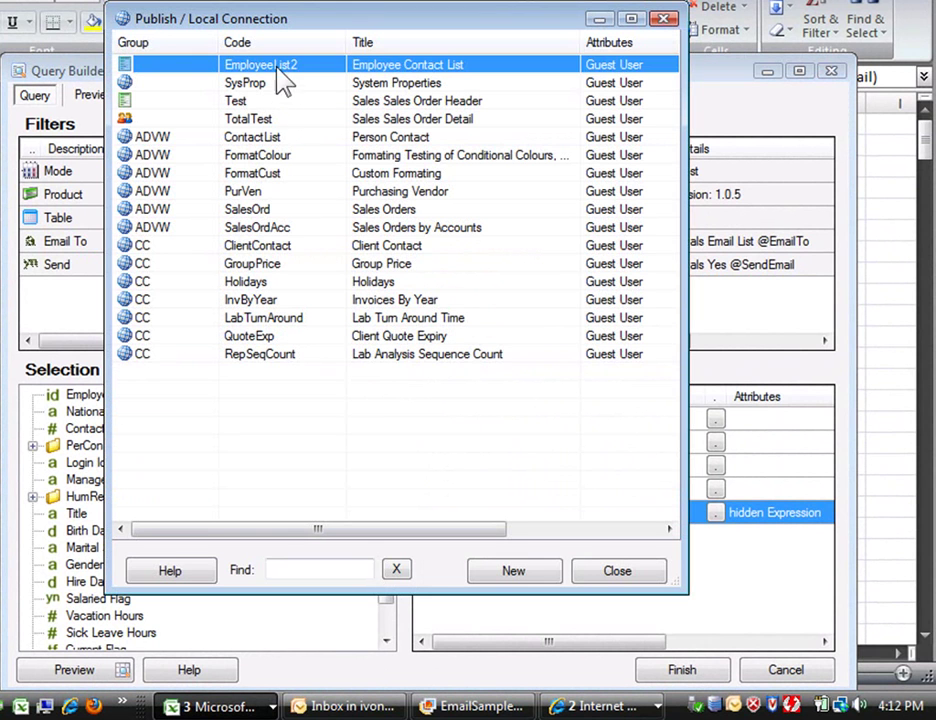
pyautogui.click(497, 573)
pyautogui.click(205, 130)
pyautogui.doubleClick(129, 124)
# Set the code to EmpList and the title to 'Employee Contact List', then apply
pyautogui.write('EmpList')
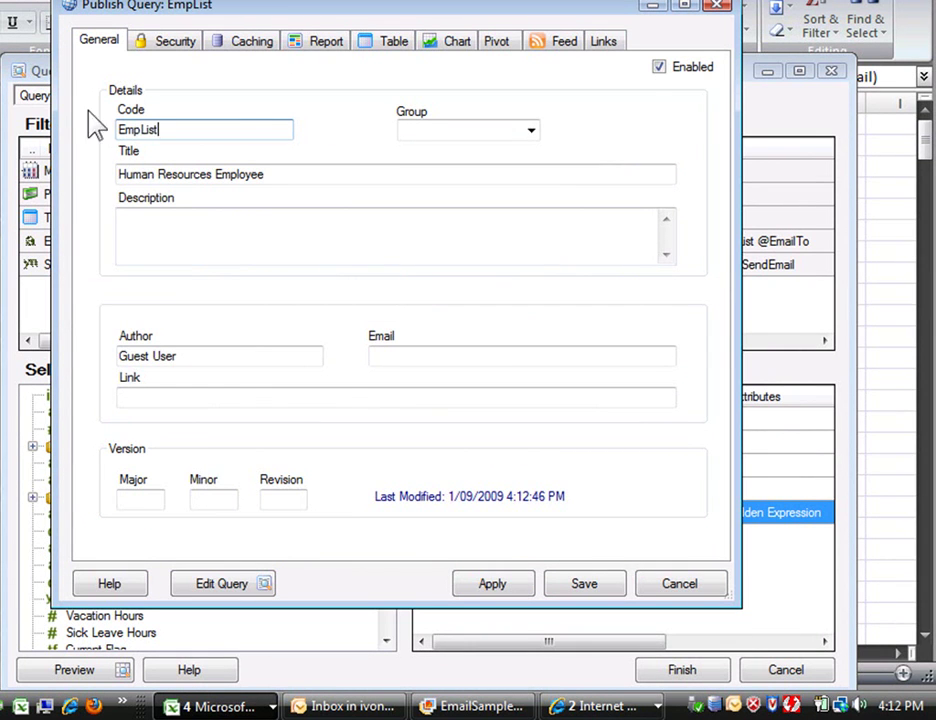
pyautogui.moveTo(211, 175); pyautogui.dragTo(5, 170)
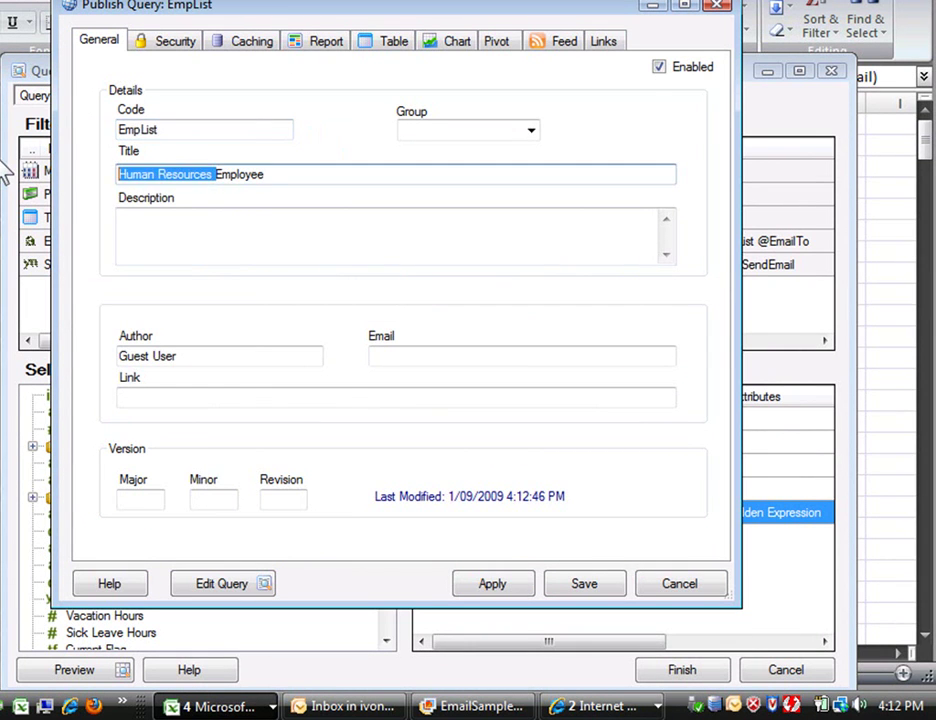
pyautogui.press('Delete')
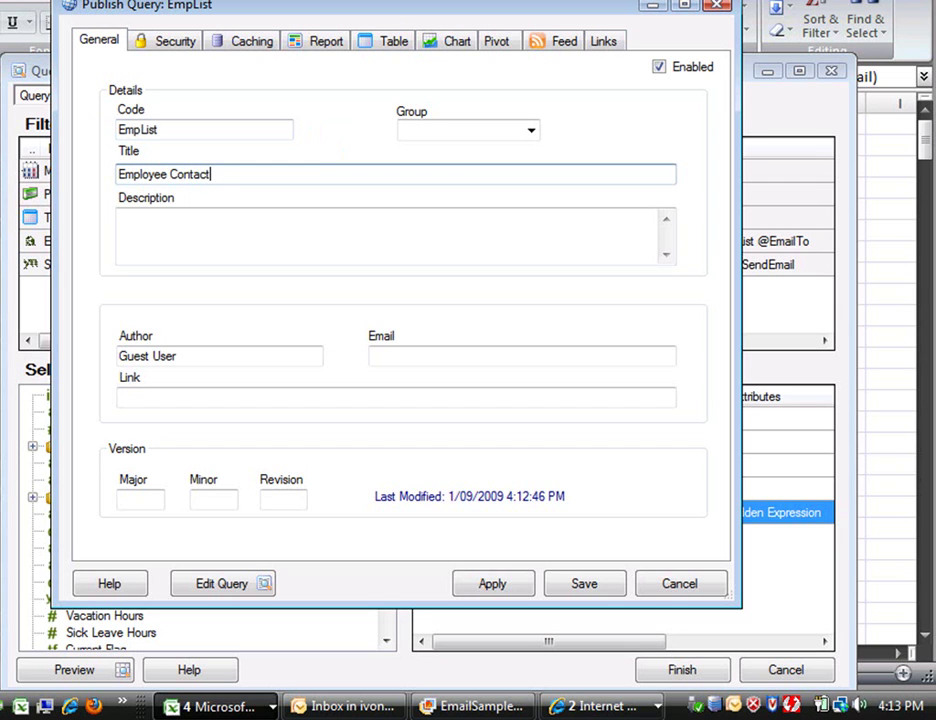
pyautogui.write('List')
pyautogui.click(219, 583)
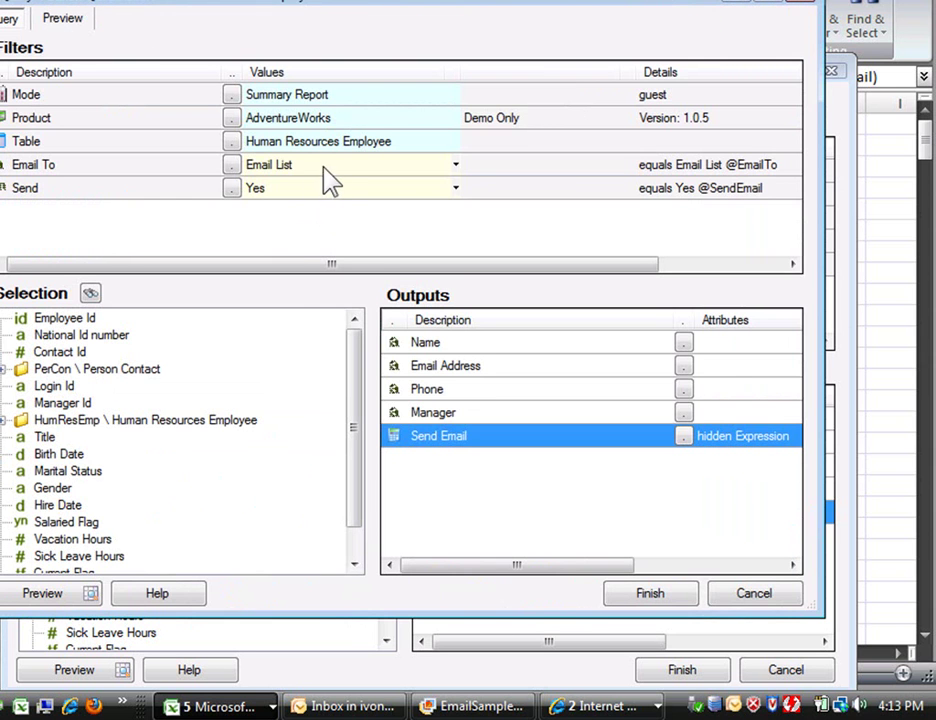
pyautogui.click(324, 166)
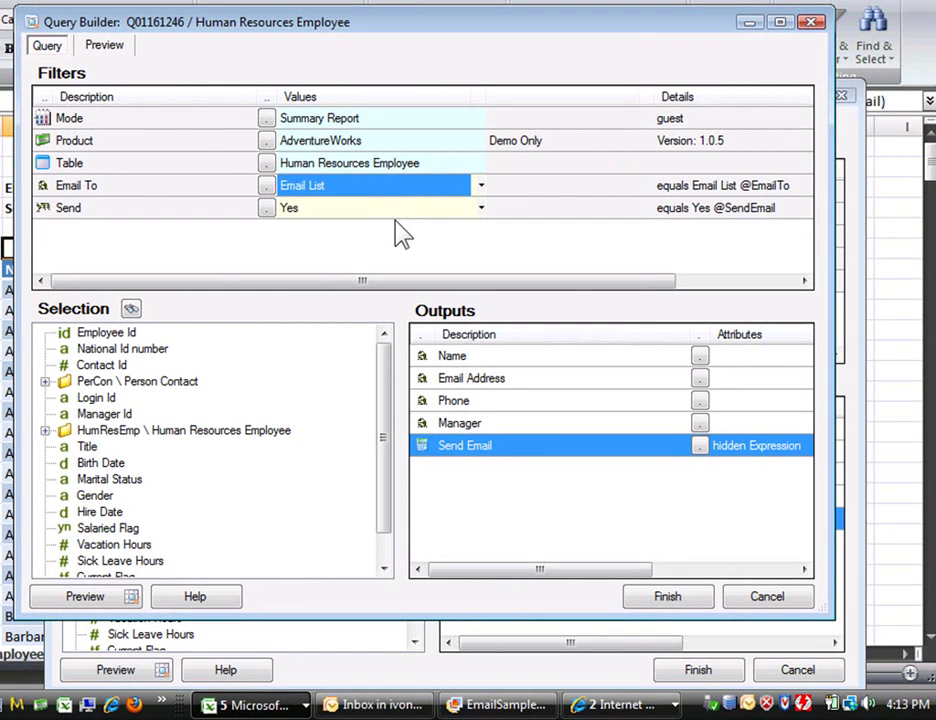
pyautogui.write('xxx@h')
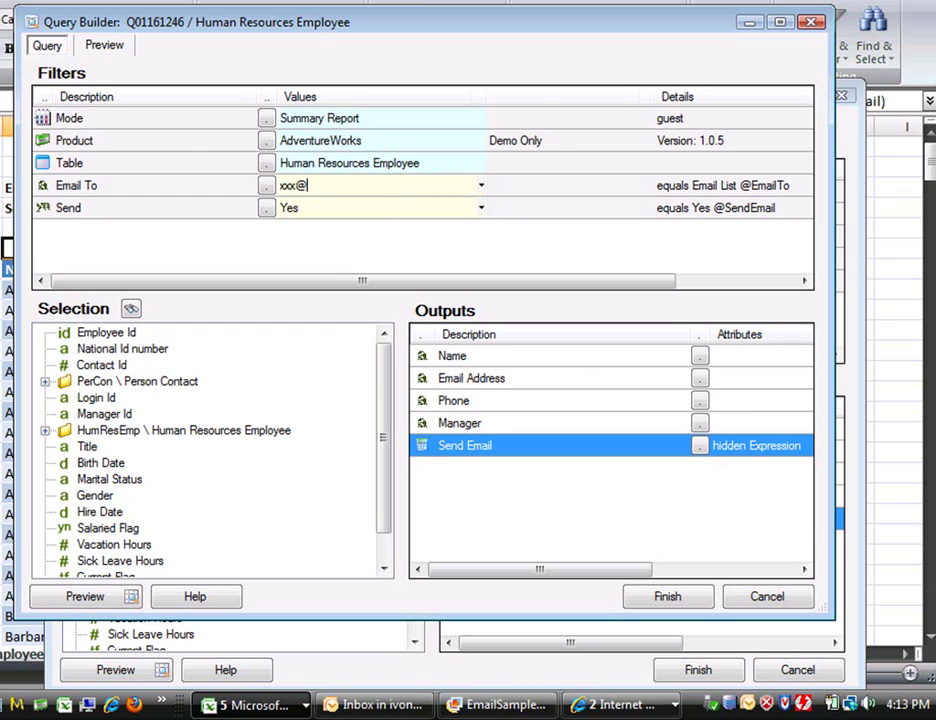
pyautogui.write('otmail.com')
pyautogui.click(312, 210)
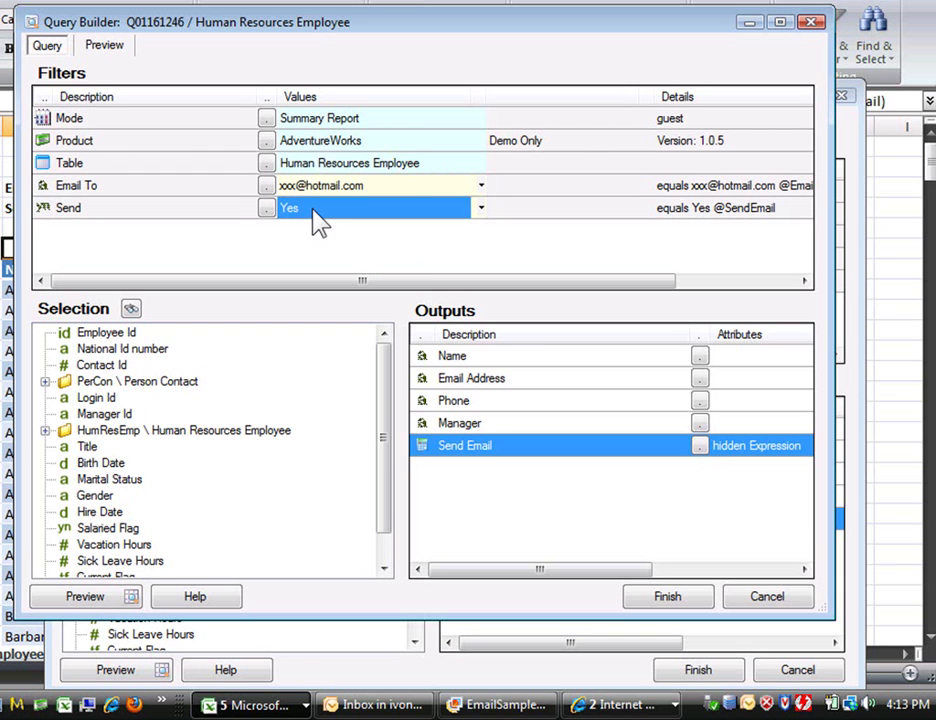
pyautogui.write('No')
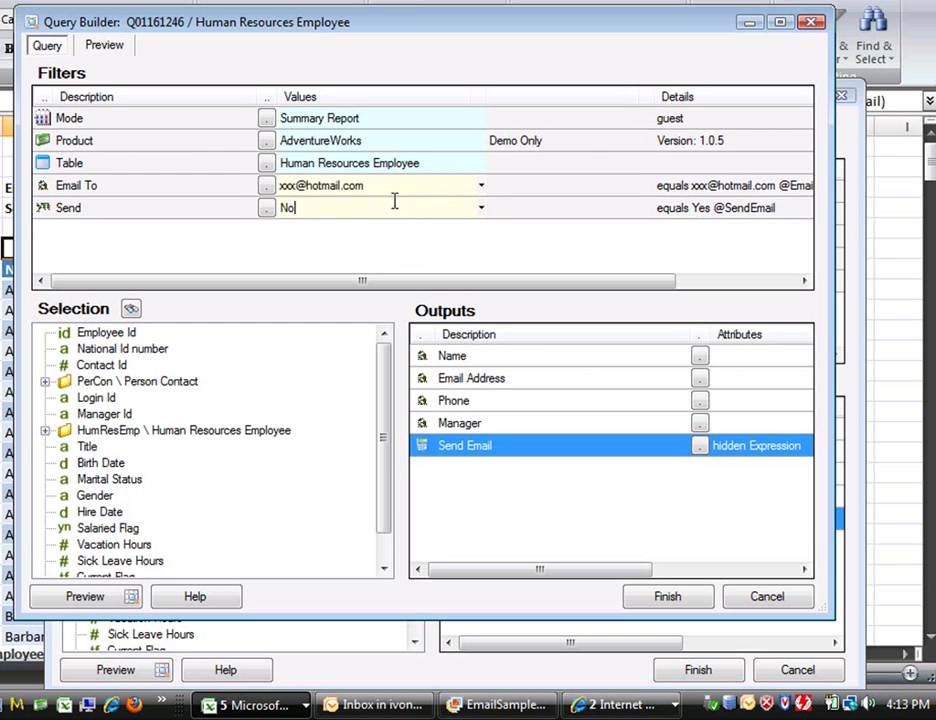
pyautogui.click(403, 193)
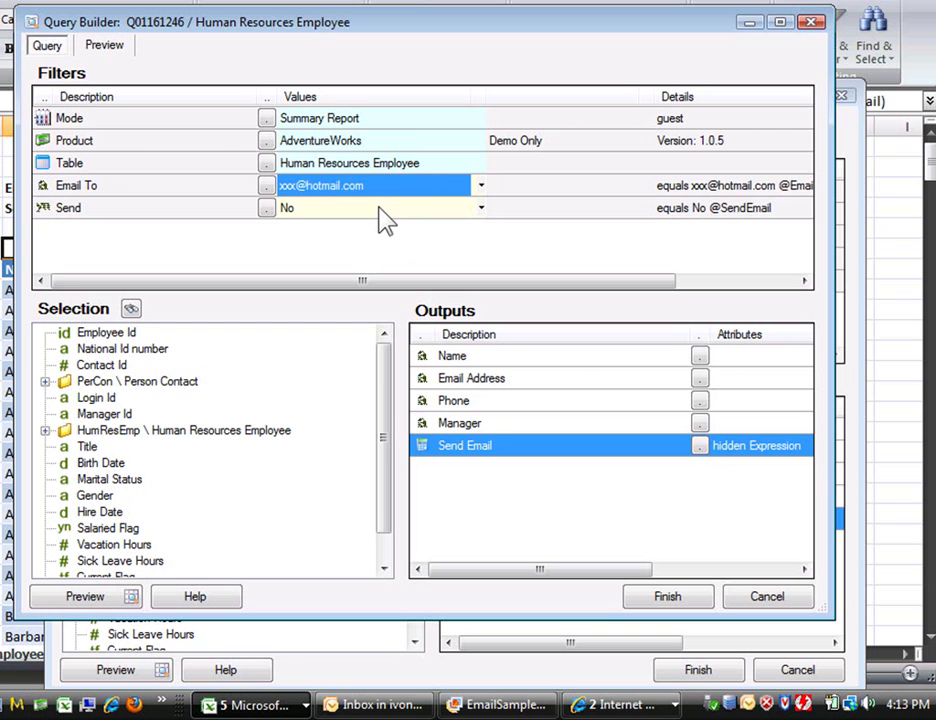
pyautogui.click(378, 208)
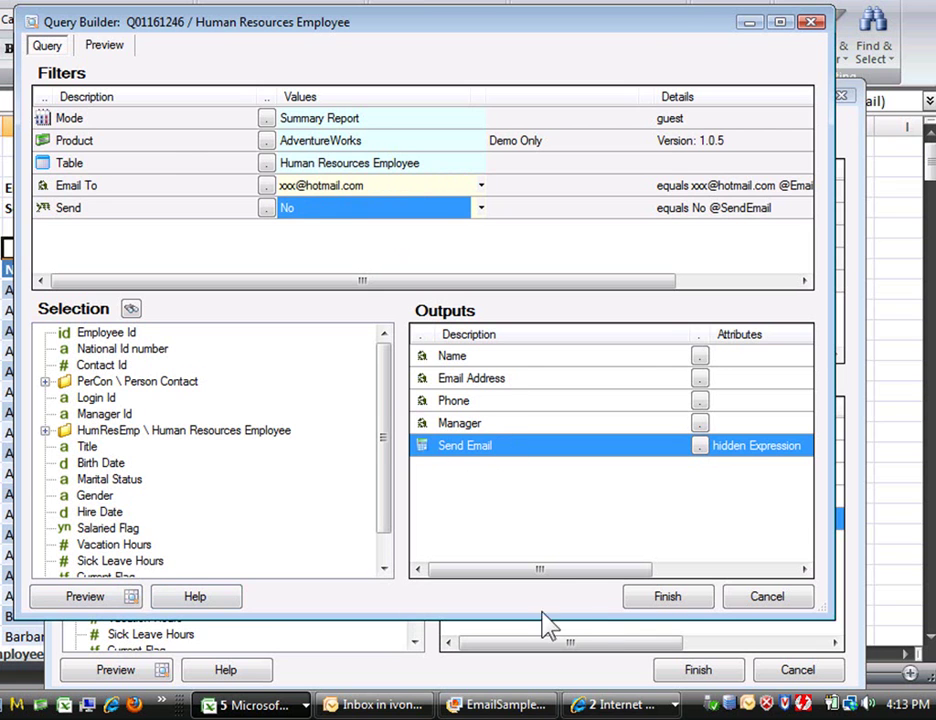
pyautogui.click(664, 600)
pyautogui.click(268, 255)
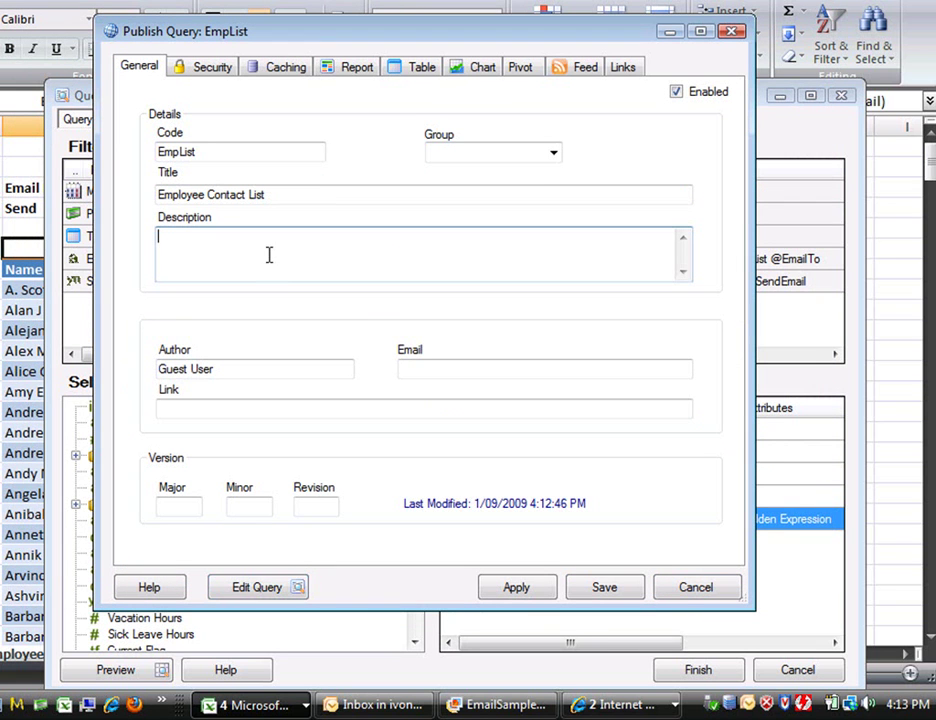
# Save EmpList and select it in the published query list
pyautogui.click(604, 588)
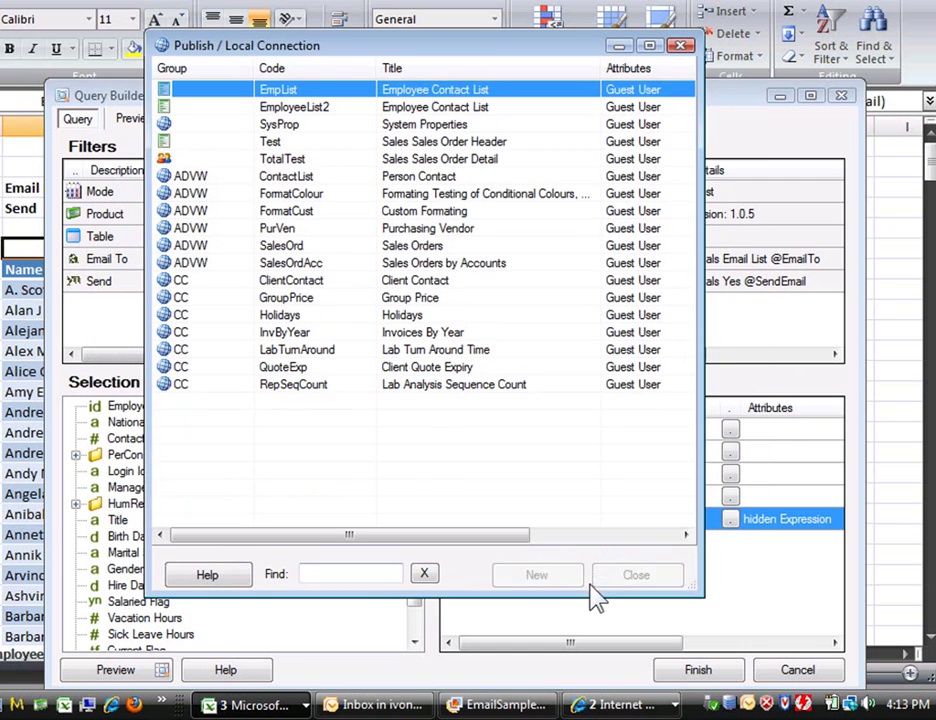
pyautogui.click(318, 110)
pyautogui.click(328, 95)
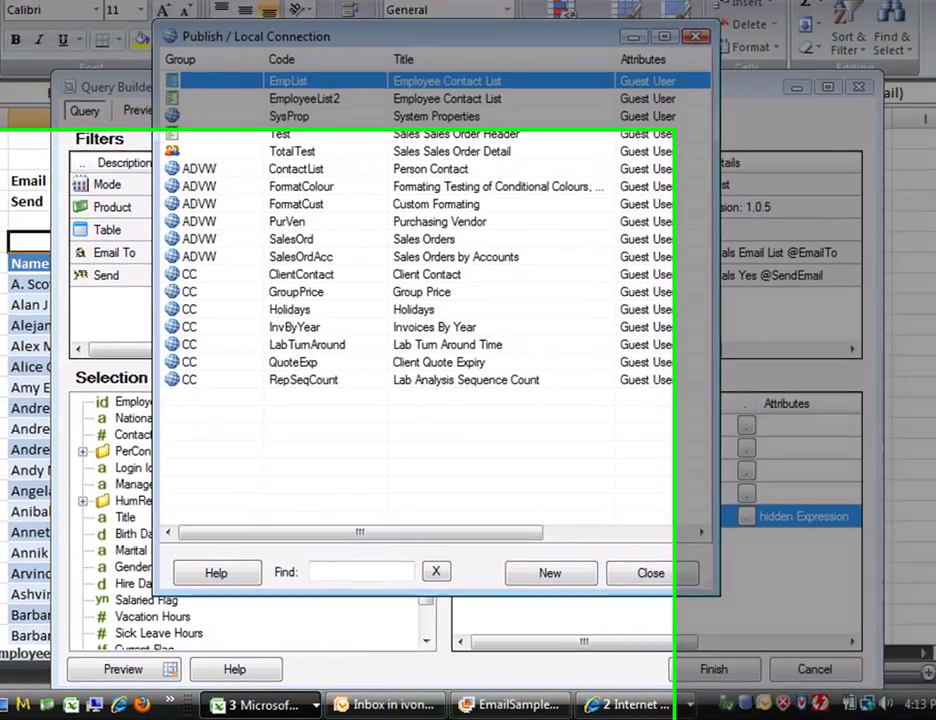
# Open the SharperLight program group from Start > All Programs
pyautogui.click(15, 705)
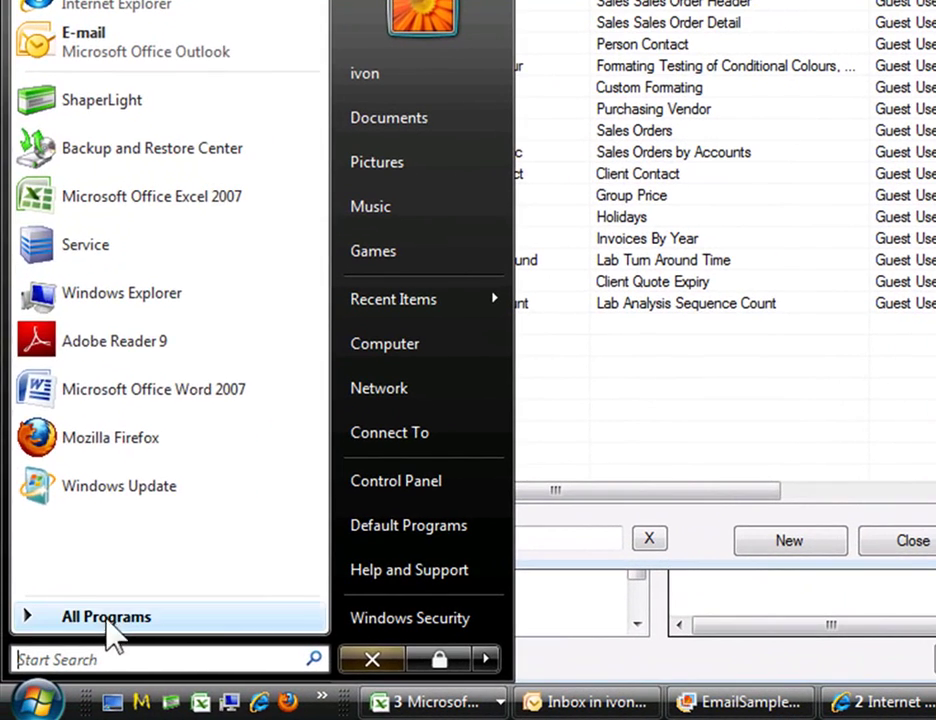
pyautogui.click(75, 622)
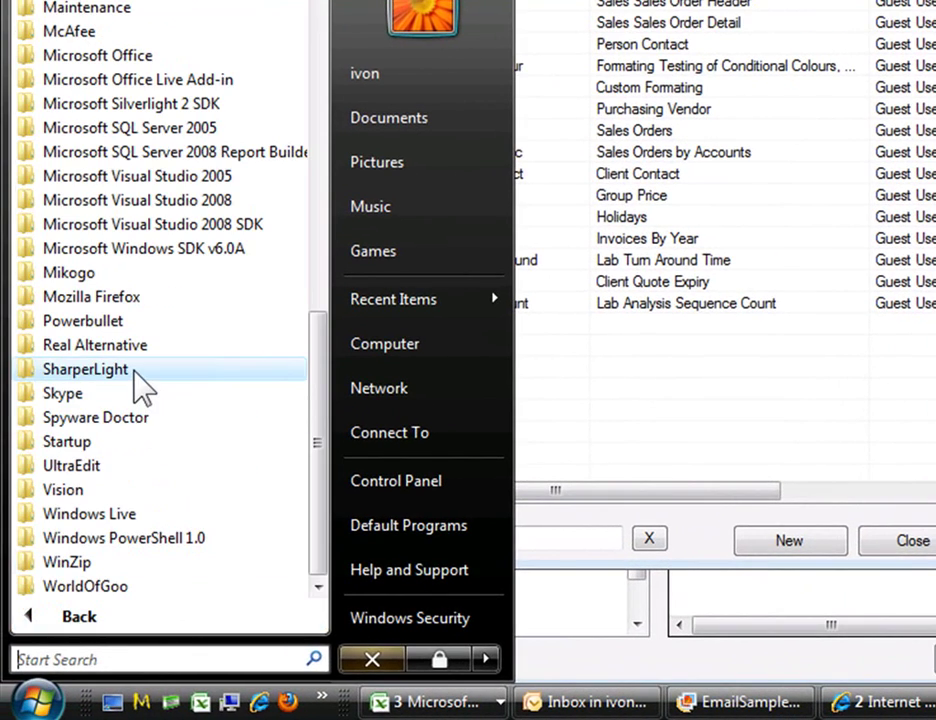
pyautogui.click(136, 374)
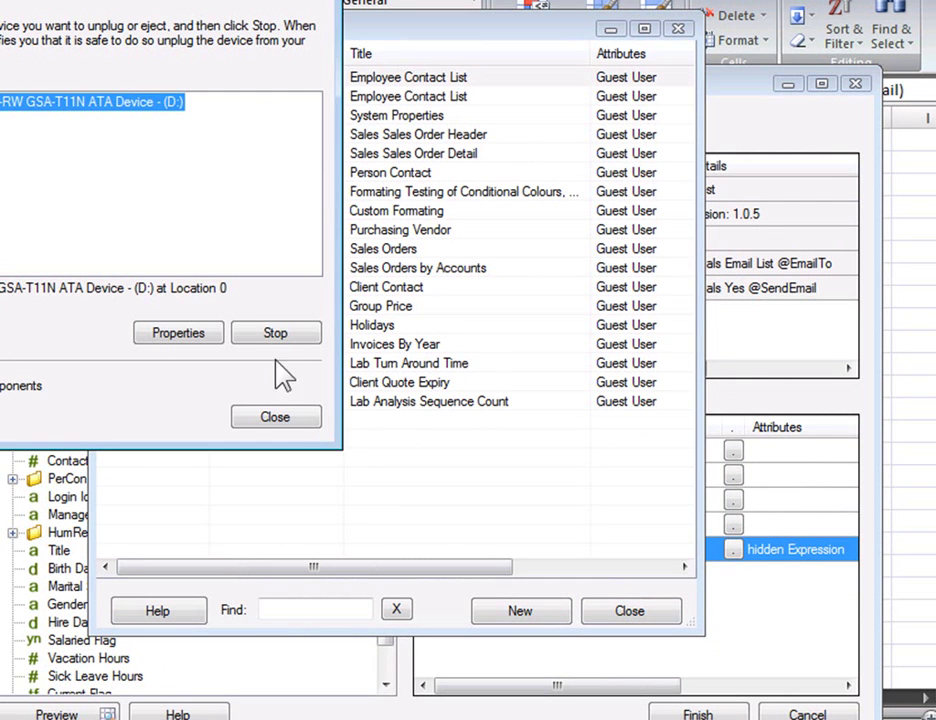
# Dismiss the hardware dialog and select the REST Web Service URL address in the Service window
pyautogui.click(284, 416)
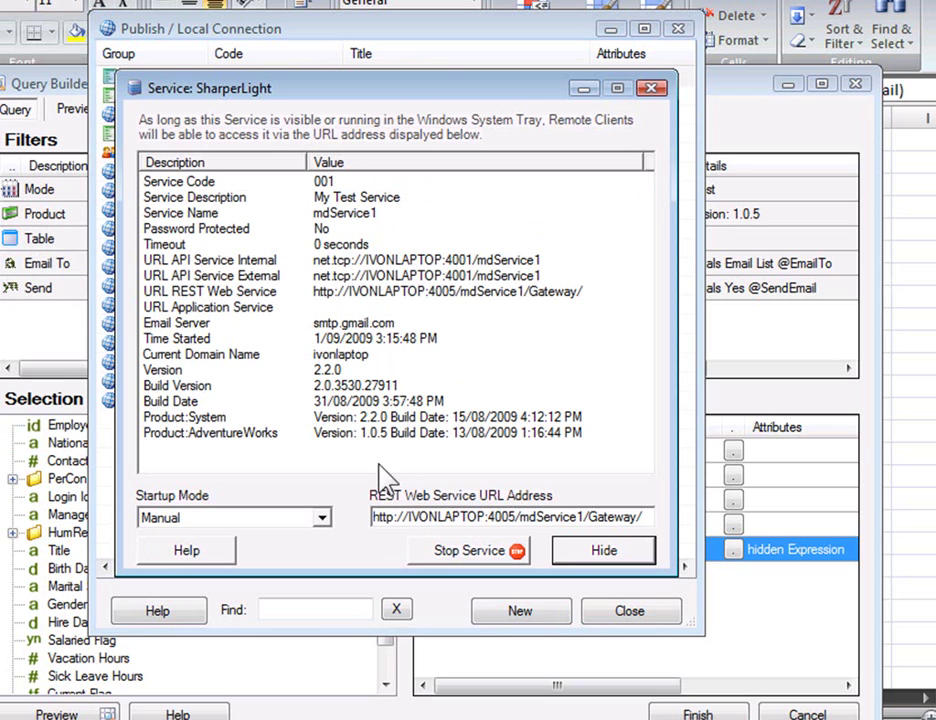
pyautogui.click(425, 515)
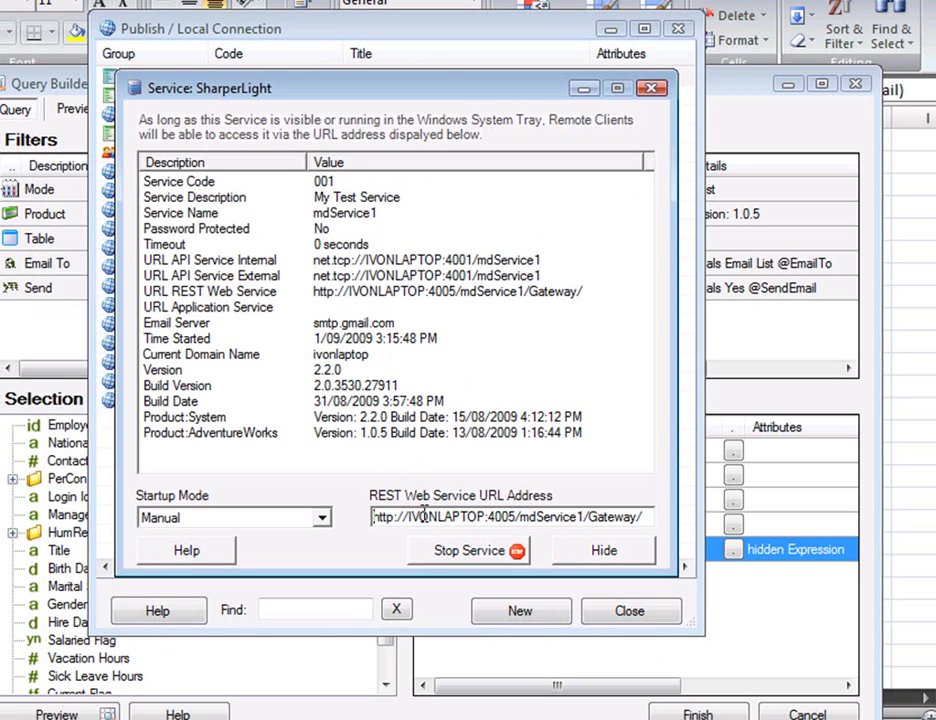
pyautogui.doubleClick(425, 515)
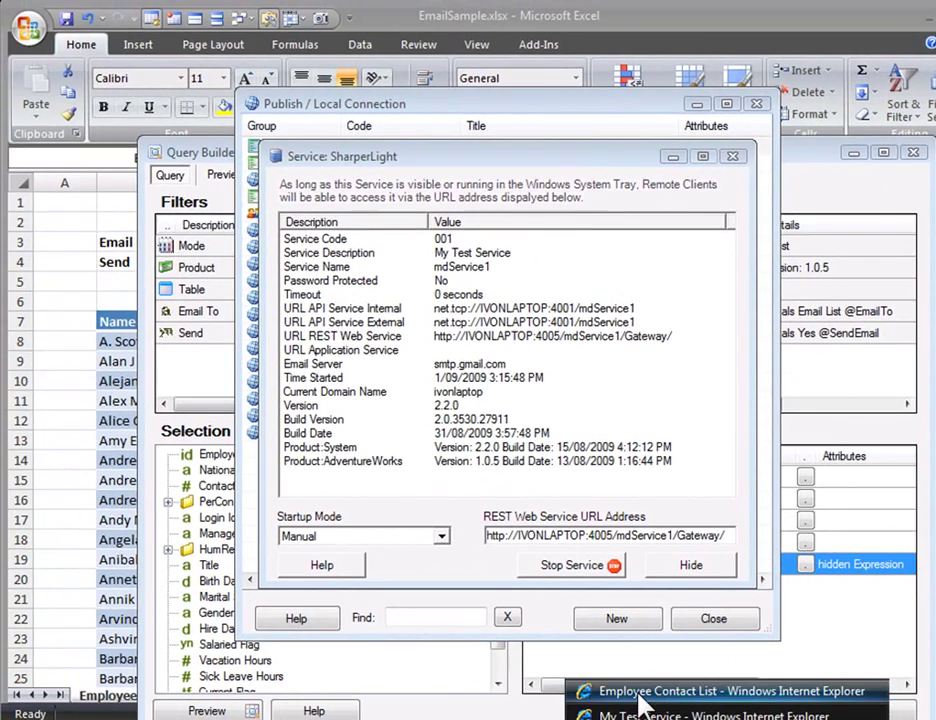
# Bring up the Employee Contact List web report and submit its prompts
pyautogui.click(522, 699)
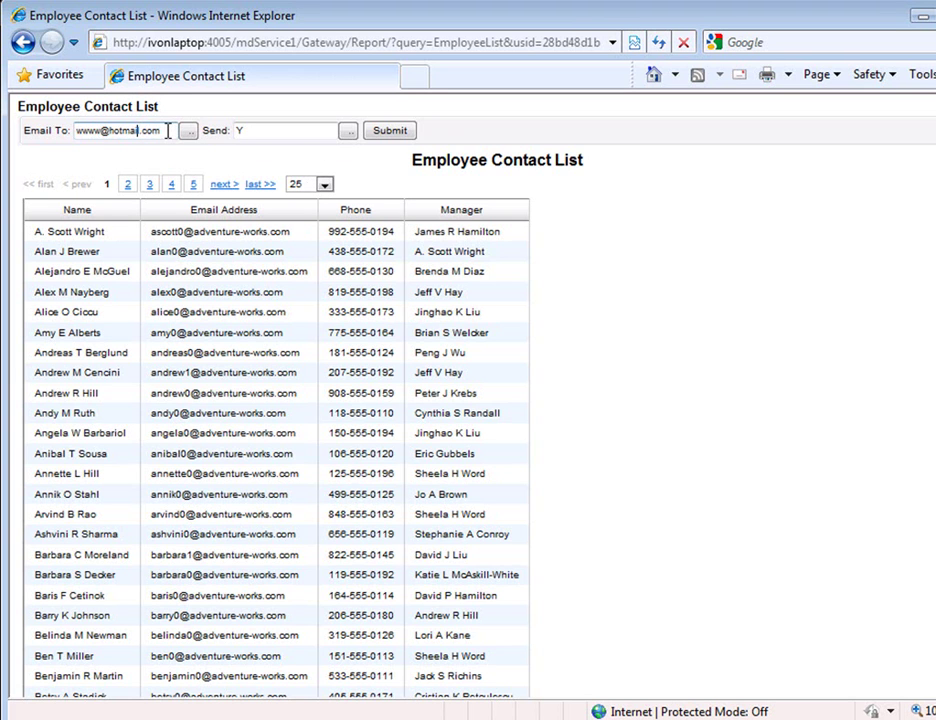
pyautogui.moveTo(167, 130); pyautogui.dragTo(77, 131)
pyautogui.click(266, 130)
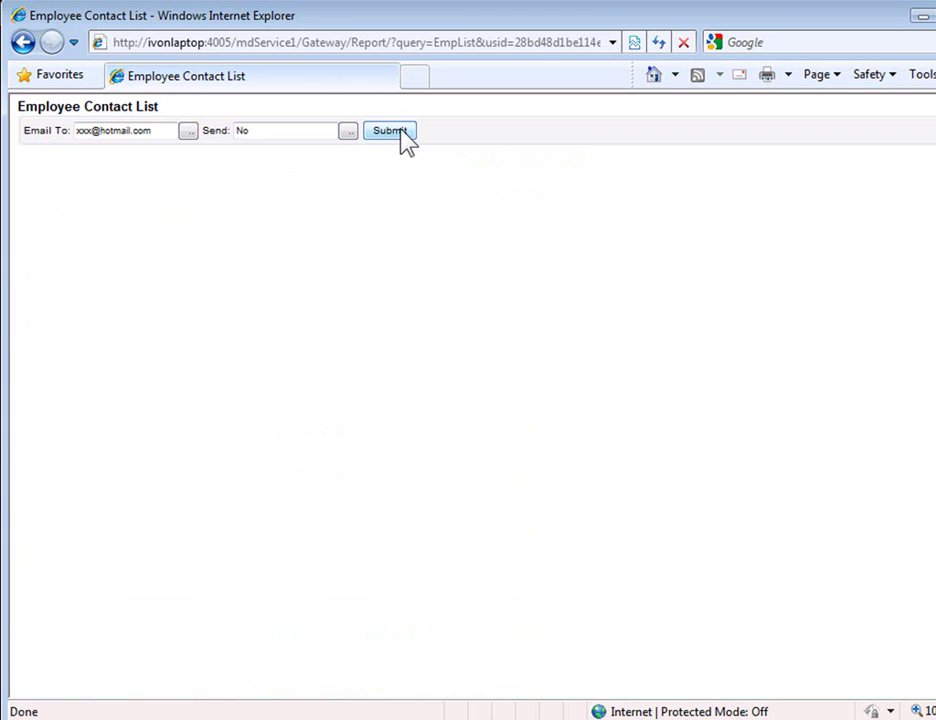
pyautogui.click(401, 134)
pyautogui.click(297, 415)
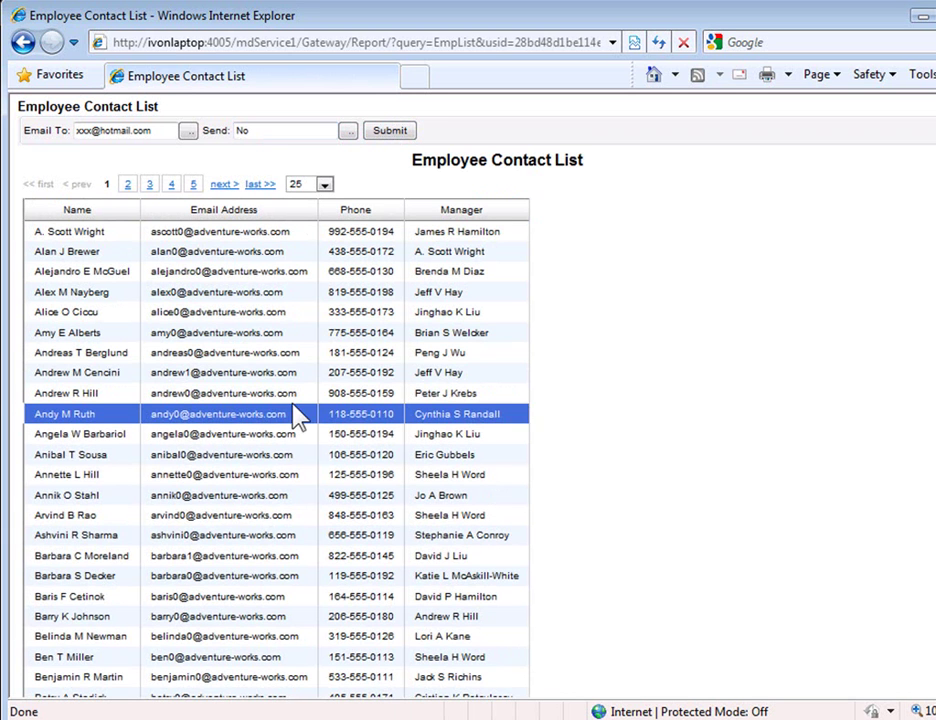
# Change Send from No to Y and resubmit so the report emails itself
pyautogui.moveTo(271, 130); pyautogui.dragTo(205, 129)
pyautogui.write('Yes')
pyautogui.click(390, 131)
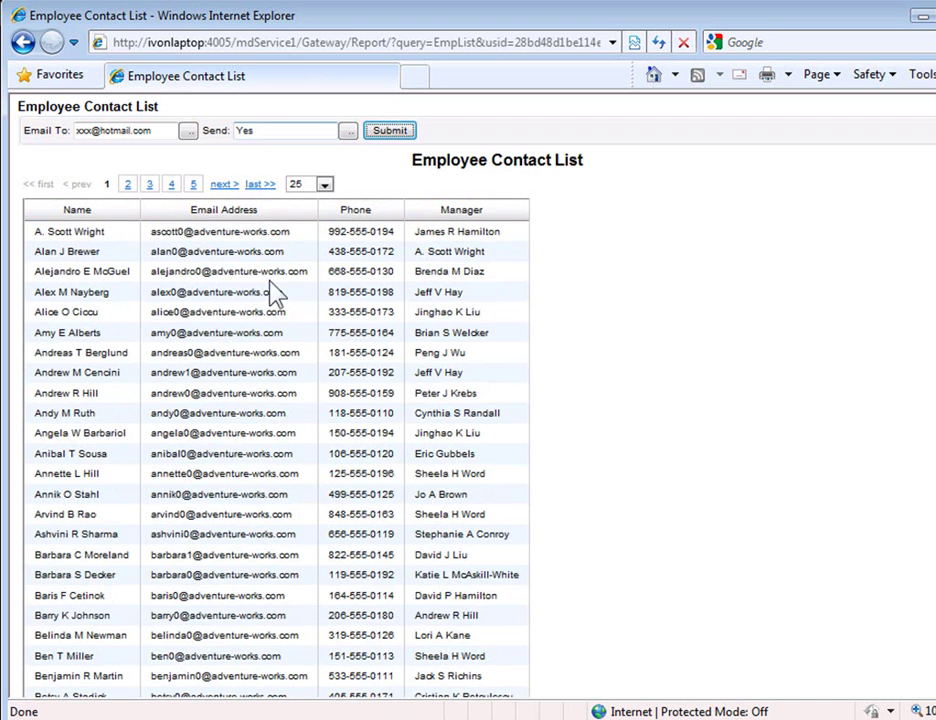
pyautogui.click(299, 336)
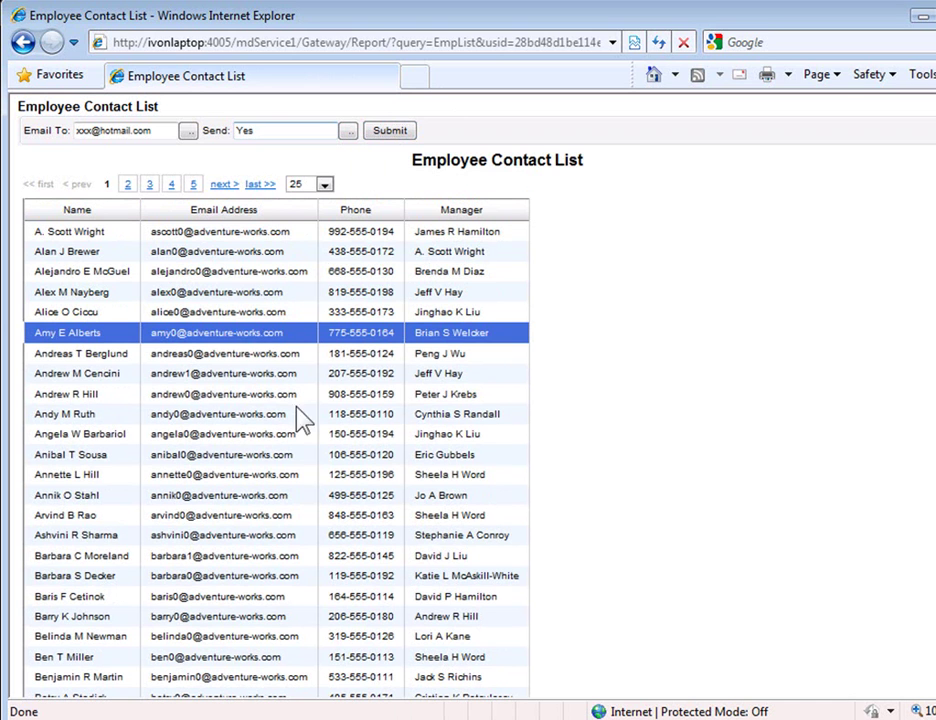